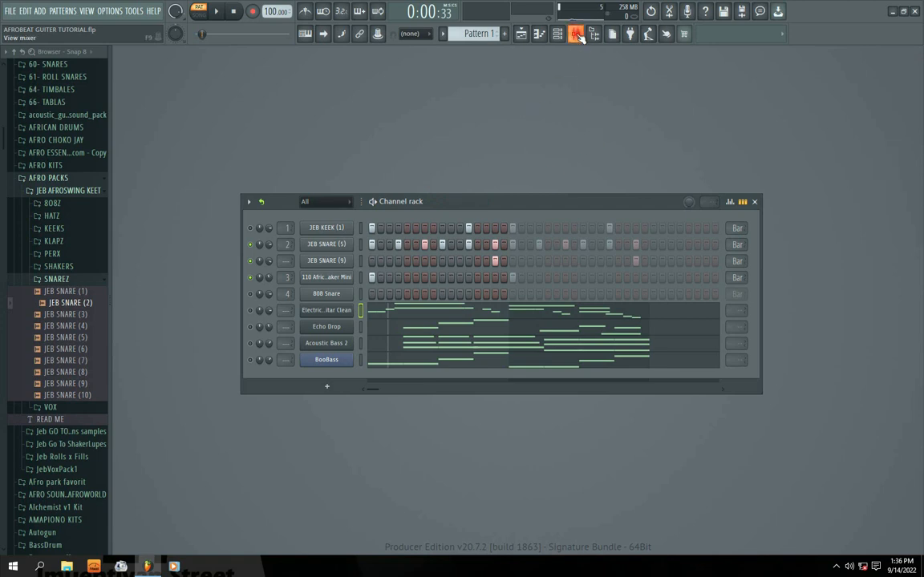
# Look through several insert tracks in the mixer, including Inserts 1, 7, 8 and 9, and close the mixer
pyautogui.click(575, 34)
pyautogui.click(183, 267)
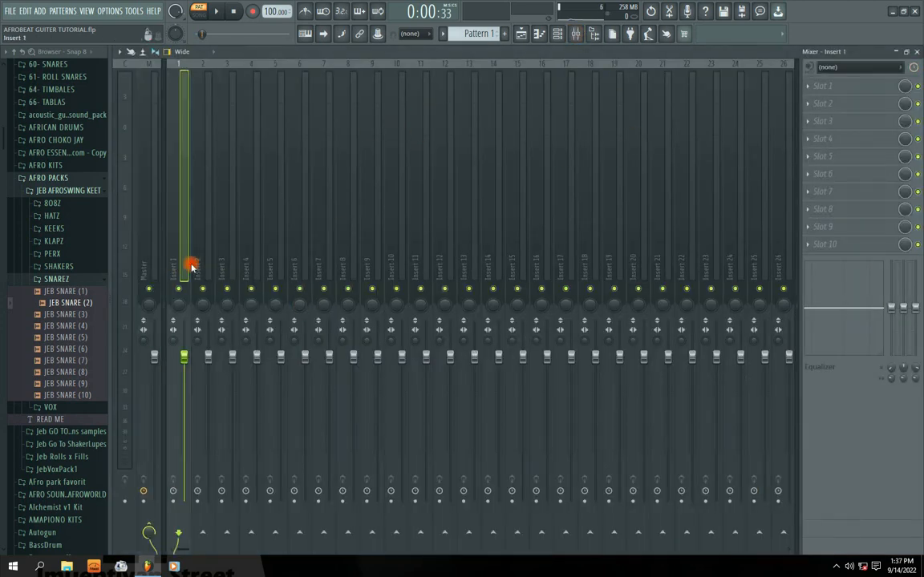
pyautogui.click(202, 265)
pyautogui.click(271, 265)
pyautogui.click(305, 262)
pyautogui.click(324, 251)
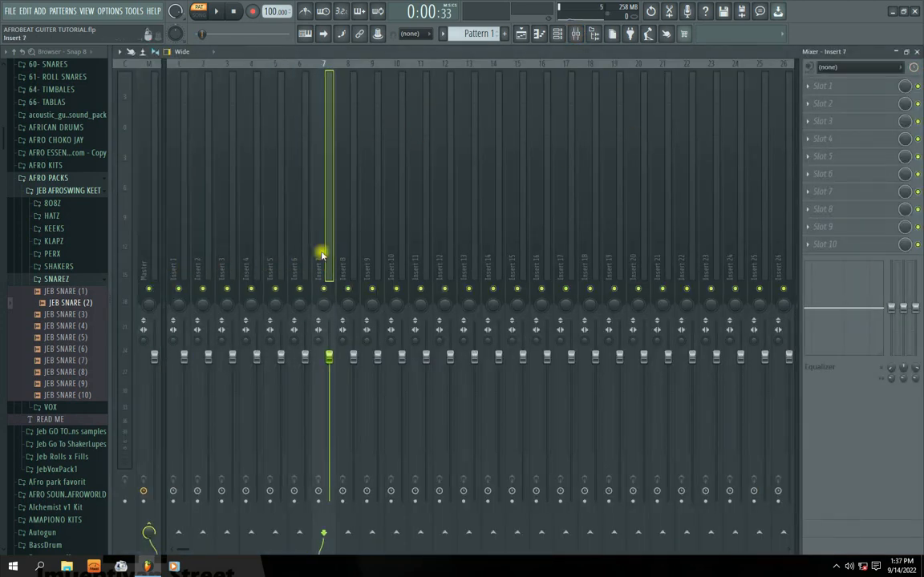
pyautogui.click(346, 258)
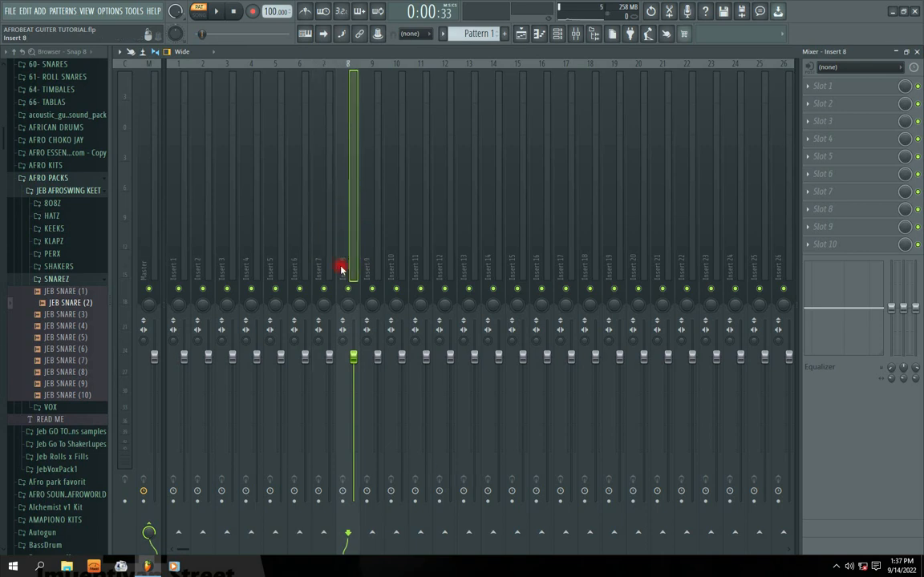
pyautogui.click(371, 255)
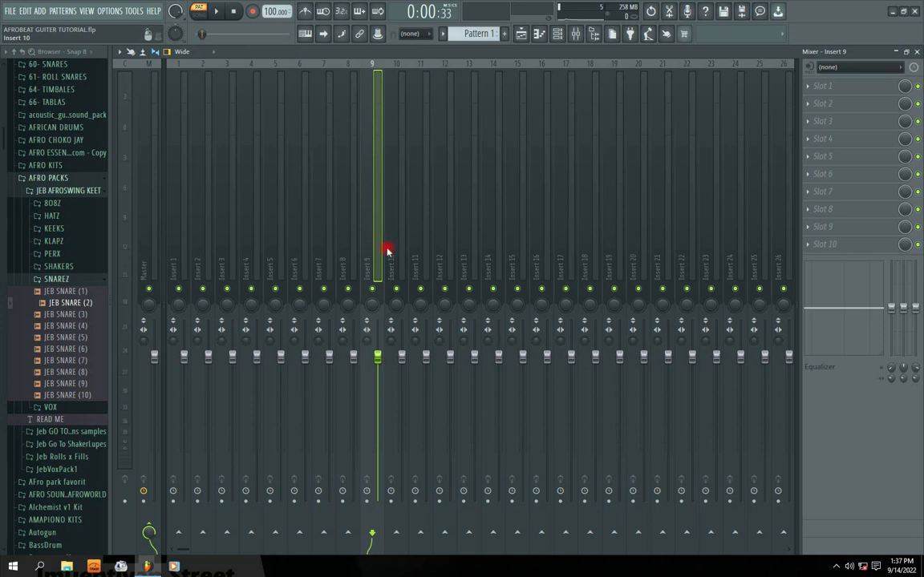
pyautogui.click(350, 263)
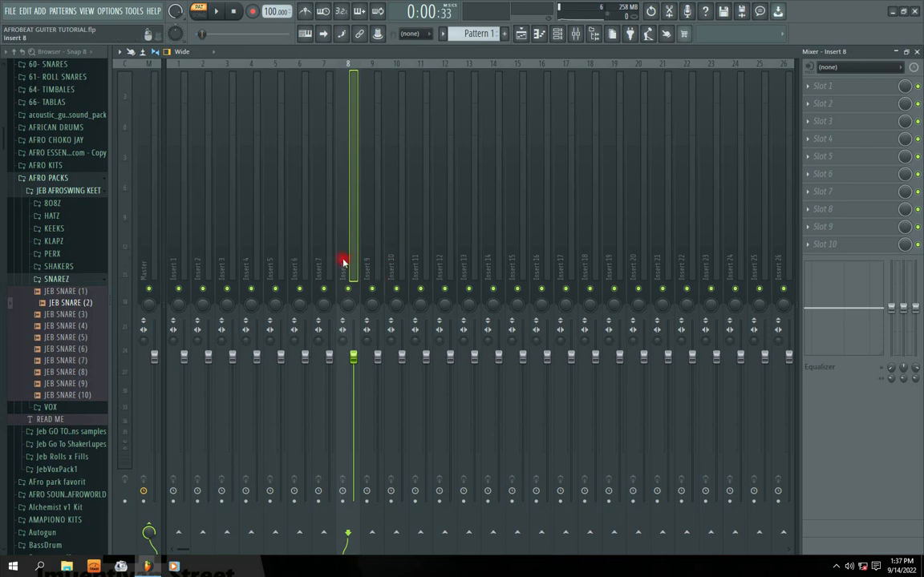
pyautogui.click(919, 52)
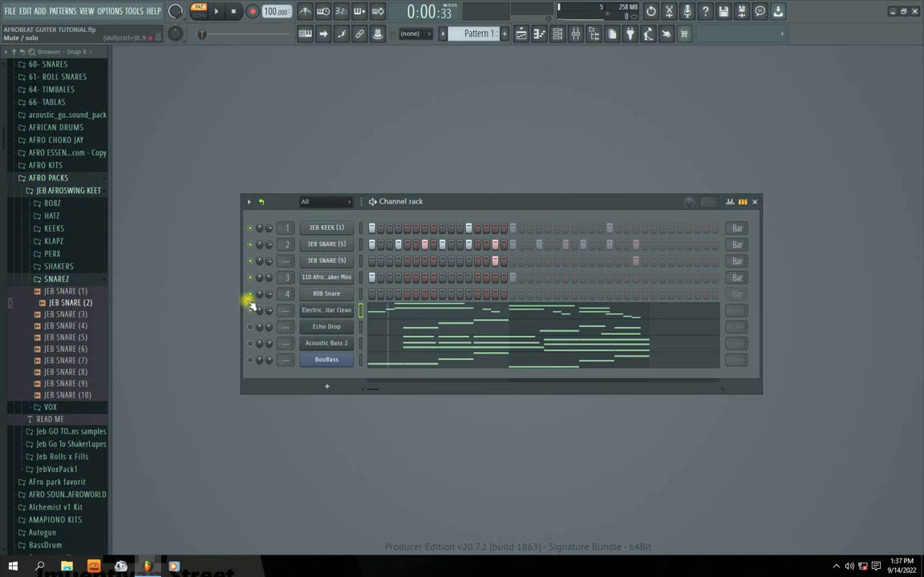
# Play Pattern 1 with every channel active and stop playback
pyautogui.click(214, 11)
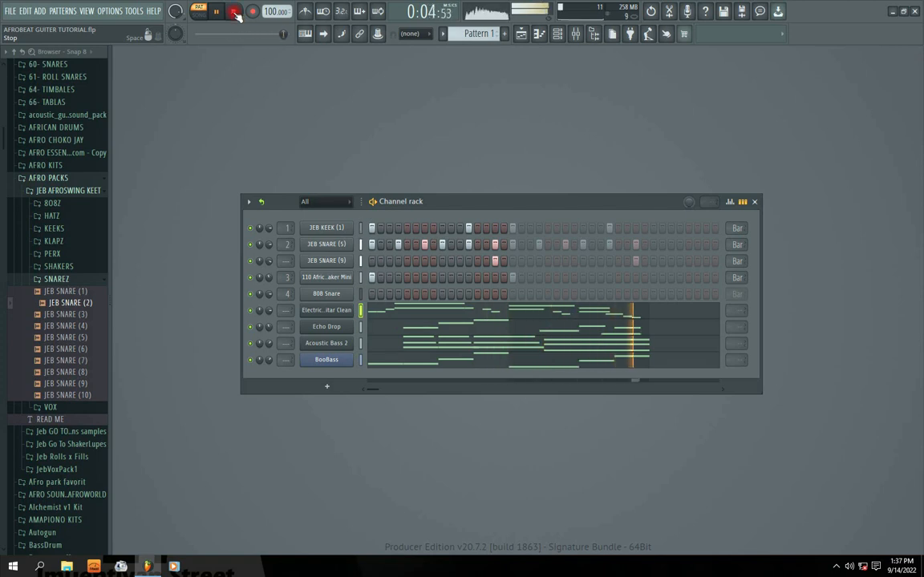
pyautogui.click(233, 12)
pyautogui.moveTo(493, 201); pyautogui.dragTo(517, 197)
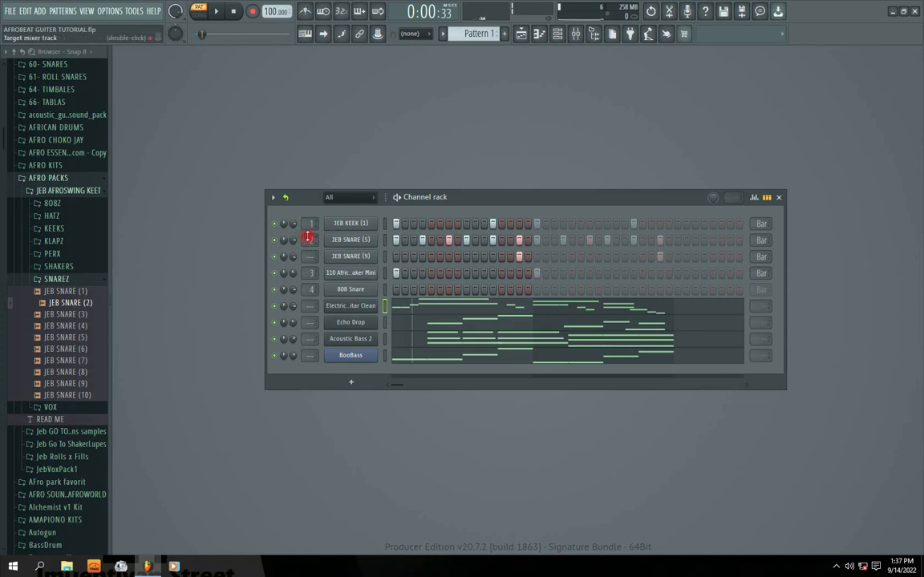
# Solo the JEB SNARE (5) channel, and unmute JEB SNARE (9) and the 110 African shaker alongside it
pyautogui.rightClick(274, 240)
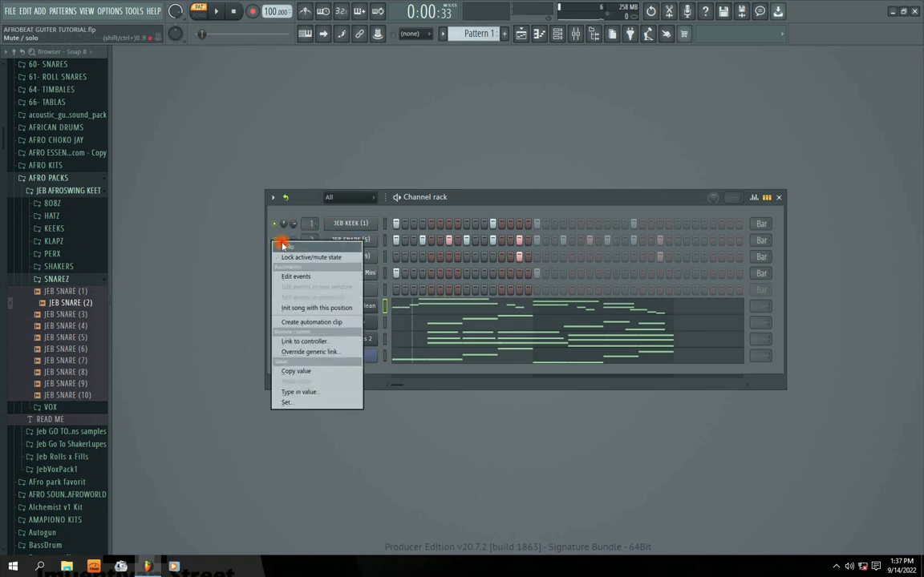
pyautogui.click(283, 245)
pyautogui.click(274, 257)
pyautogui.click(275, 273)
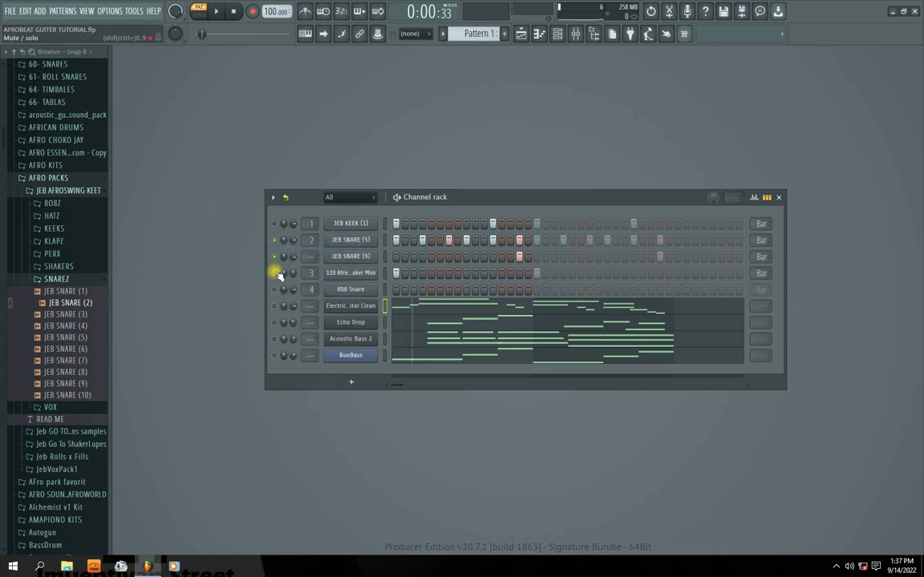
# Balance the volumes of JEB SNARE (5), JEB SNARE (9) and the 110 African shaker while the pattern plays
pyautogui.click(216, 11)
pyautogui.click(280, 238)
pyautogui.click(294, 274)
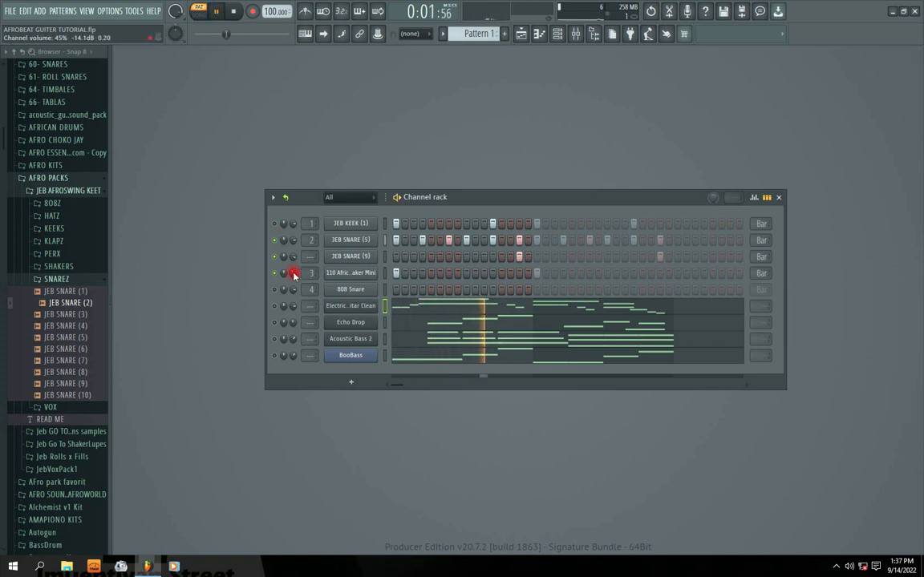
pyautogui.click(294, 258)
pyautogui.moveTo(294, 259); pyautogui.dragTo(293, 259)
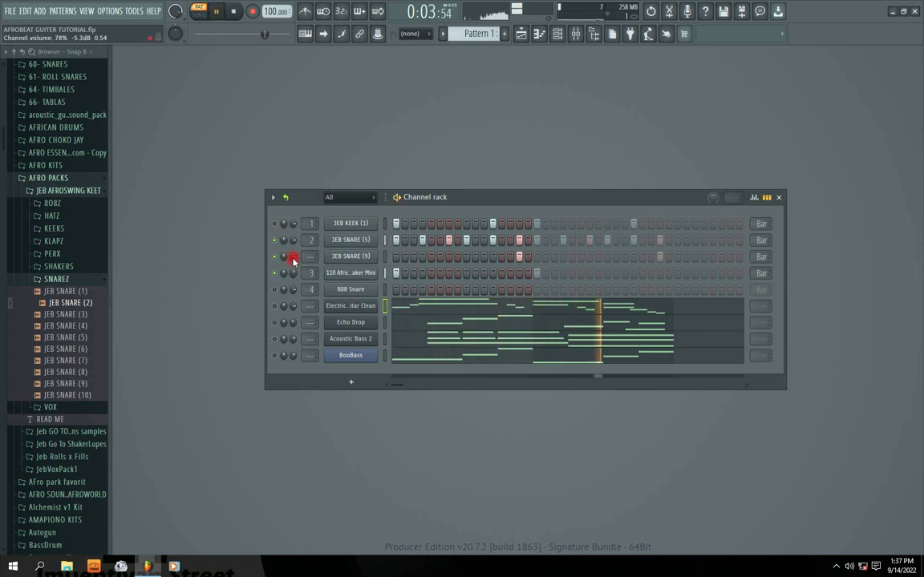
pyautogui.click(295, 243)
pyautogui.click(293, 276)
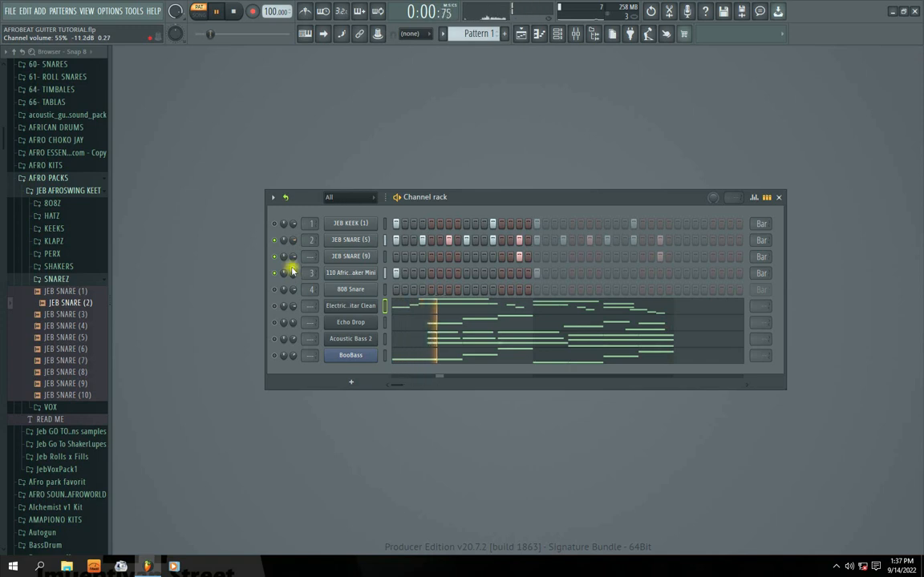
pyautogui.click(293, 276)
pyautogui.moveTo(442, 198); pyautogui.dragTo(434, 190)
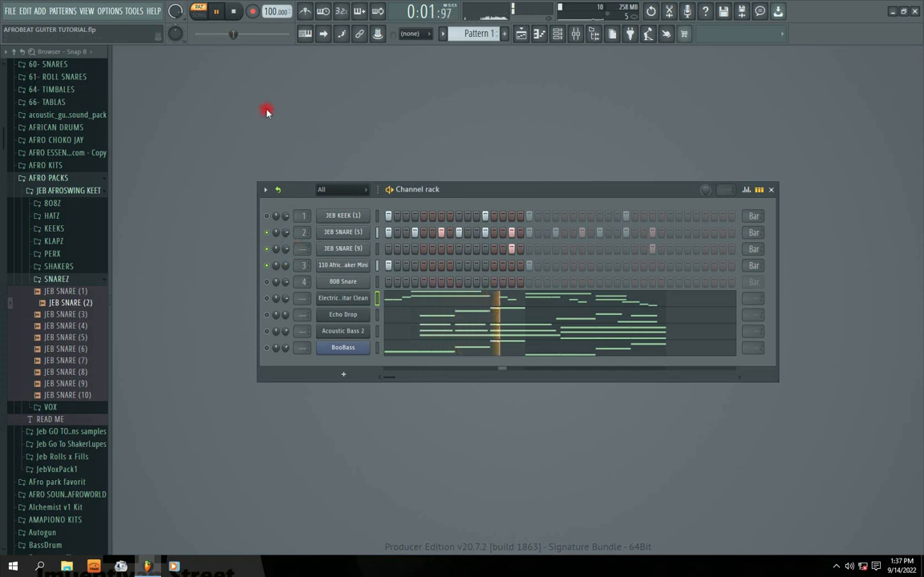
# Stop playback and route JEB SNARE (5) and JEB SNARE (9) to mixer track 3, the track used by the shaker
pyautogui.click(233, 11)
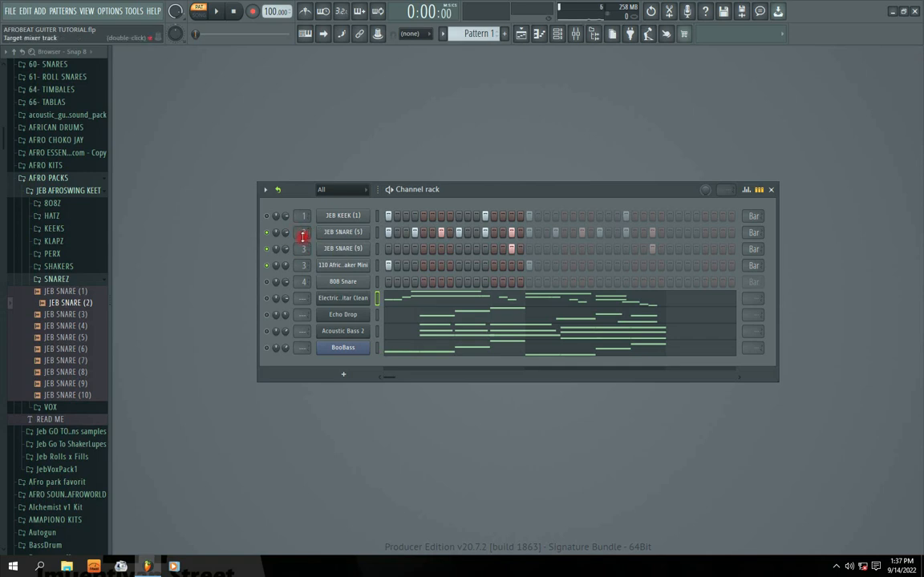
pyautogui.doubleClick(303, 236)
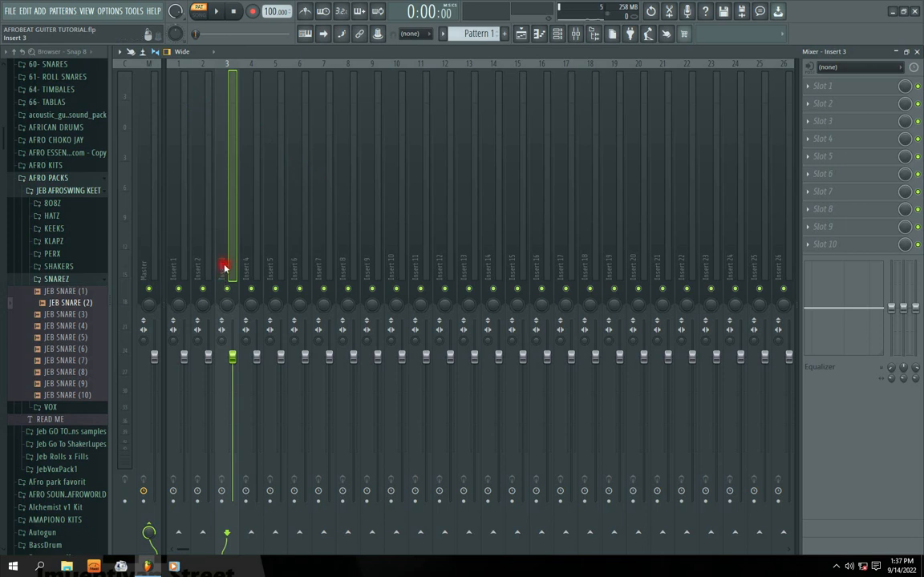
# Solo Insert 3 in the mixer and play the pattern to hear the grouped percussion
pyautogui.press('space')
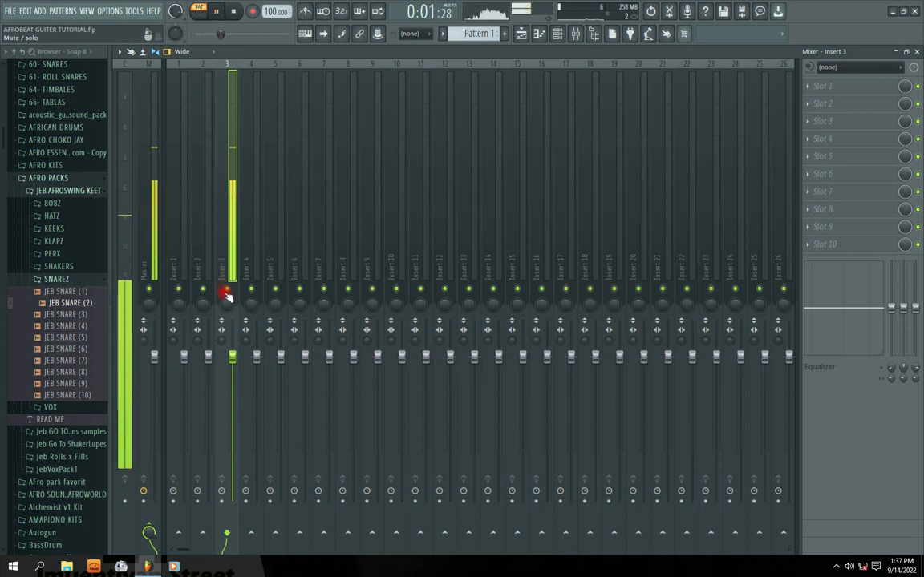
pyautogui.rightClick(227, 289)
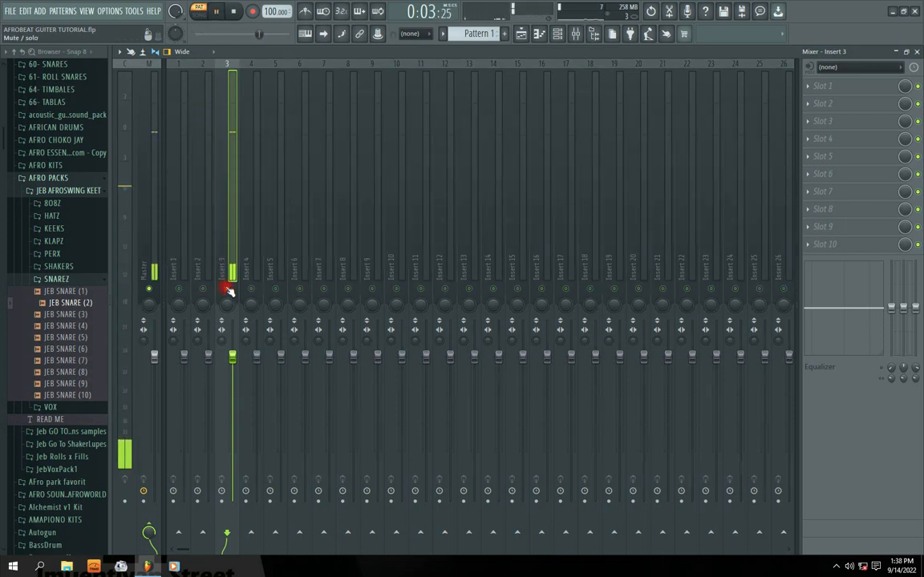
pyautogui.press('space')
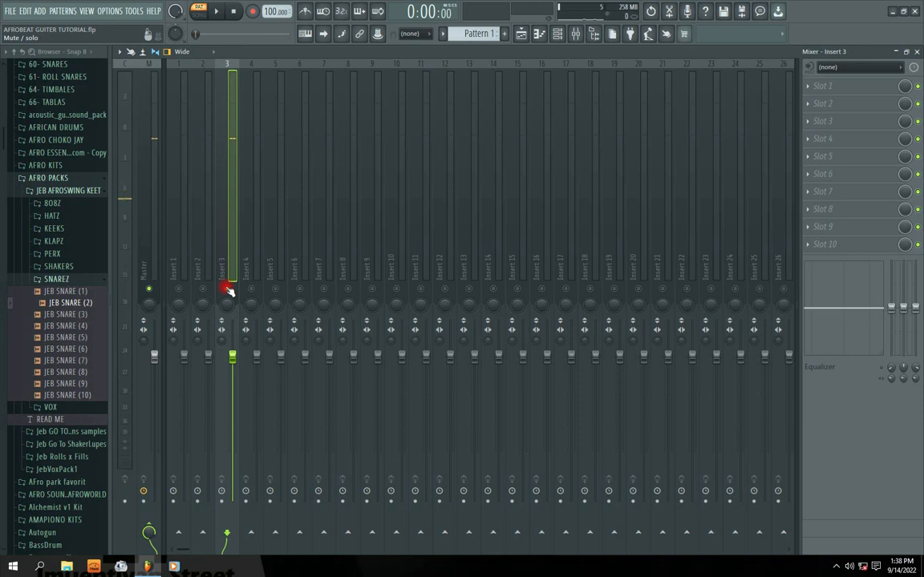
pyautogui.press('space')
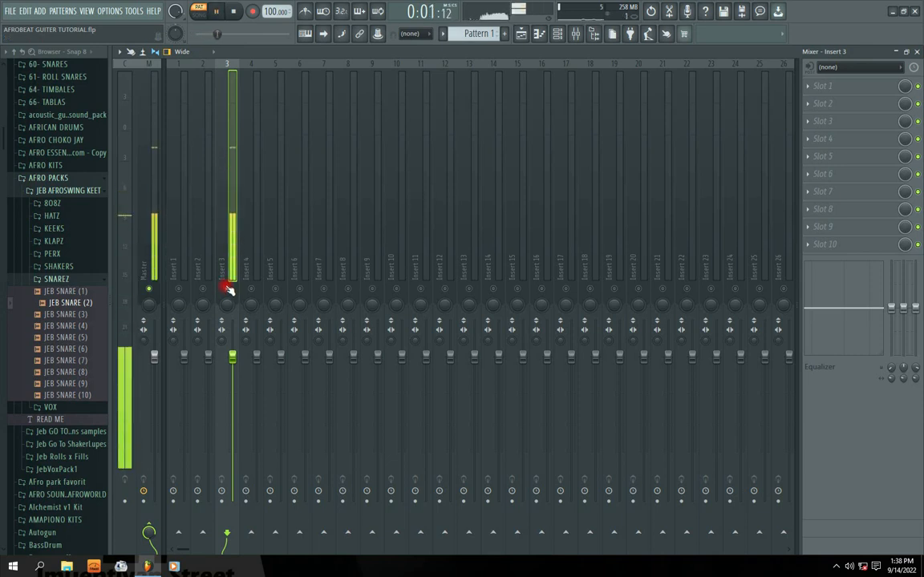
pyautogui.press('space')
# Rename mixer track Insert 3 to PACUSION BUS and play the pattern through it
pyautogui.rightClick(222, 233)
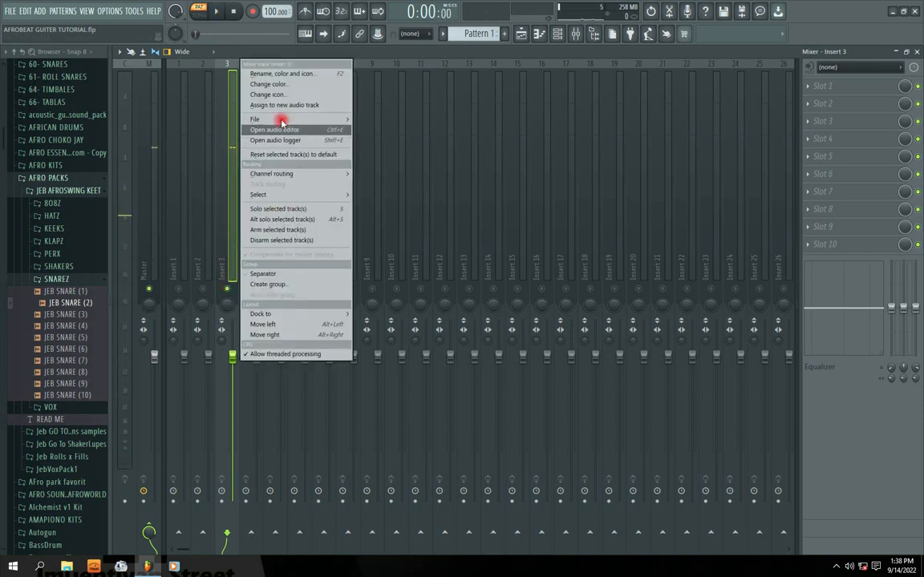
pyautogui.click(275, 73)
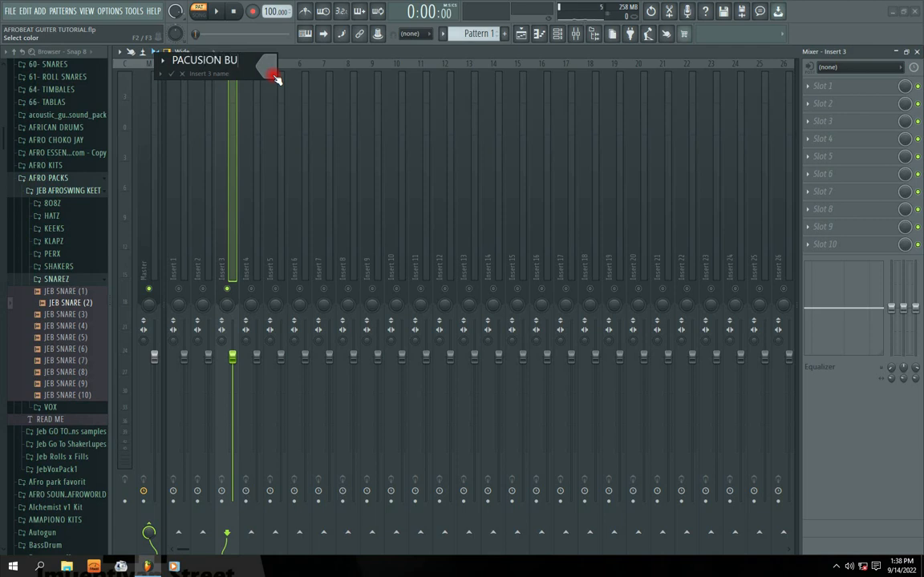
pyautogui.press('Return')
pyautogui.press('space')
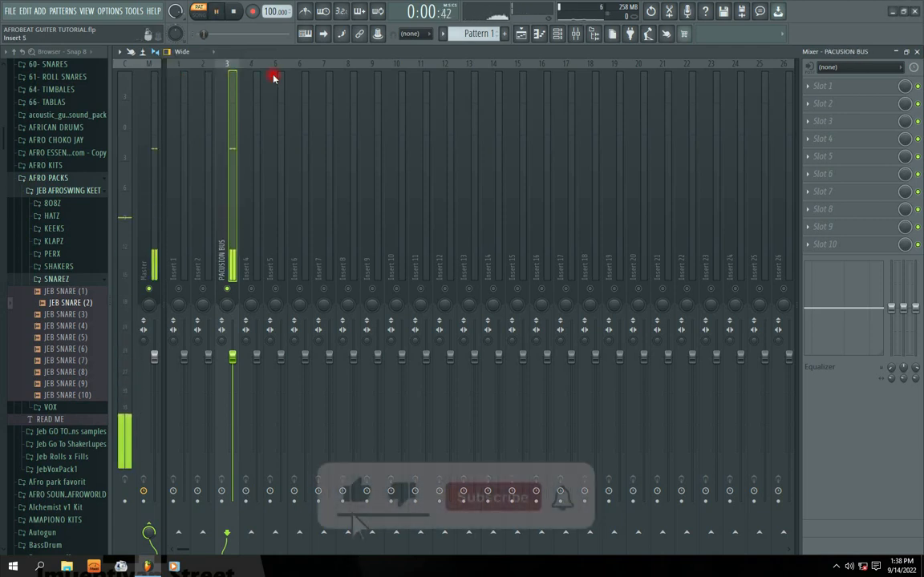
pyautogui.press('space')
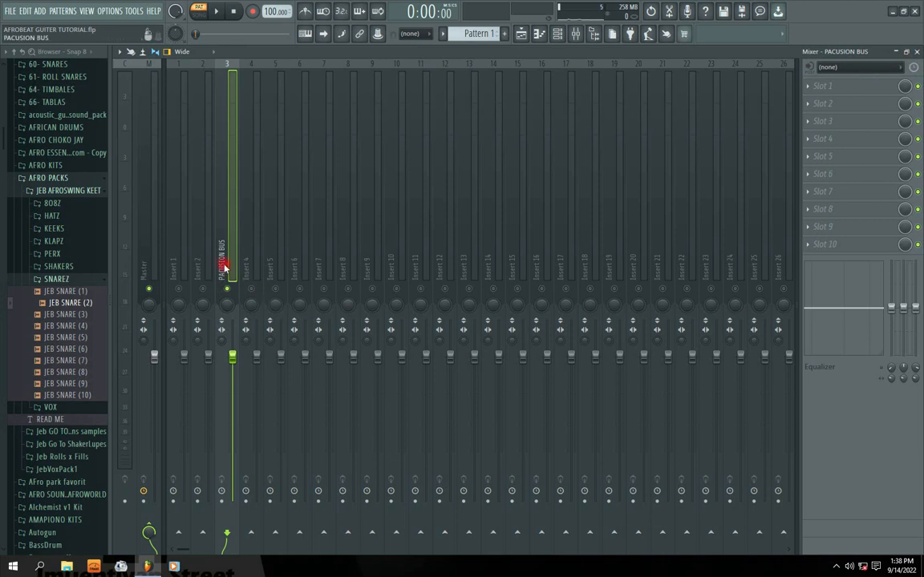
# Check the percussion channels' mixer routing in the channel rack, and audition the PACUSION BUS track in the mixer
pyautogui.click(897, 52)
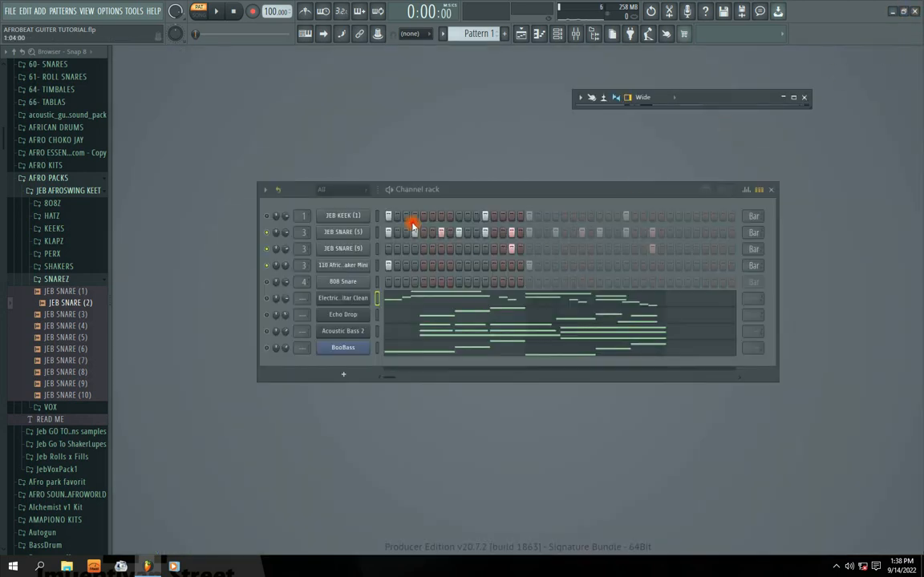
pyautogui.moveTo(449, 187); pyautogui.dragTo(411, 166)
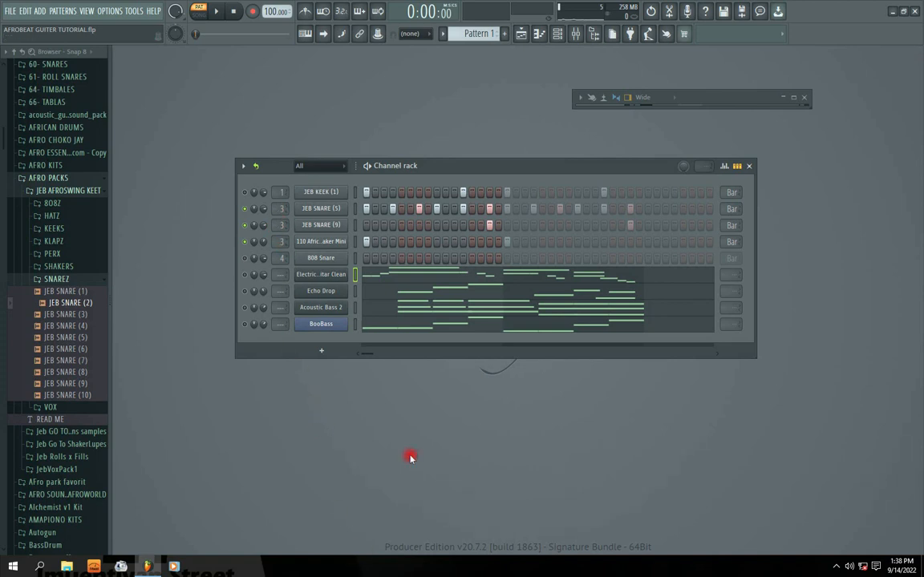
pyautogui.moveTo(423, 166); pyautogui.dragTo(434, 175)
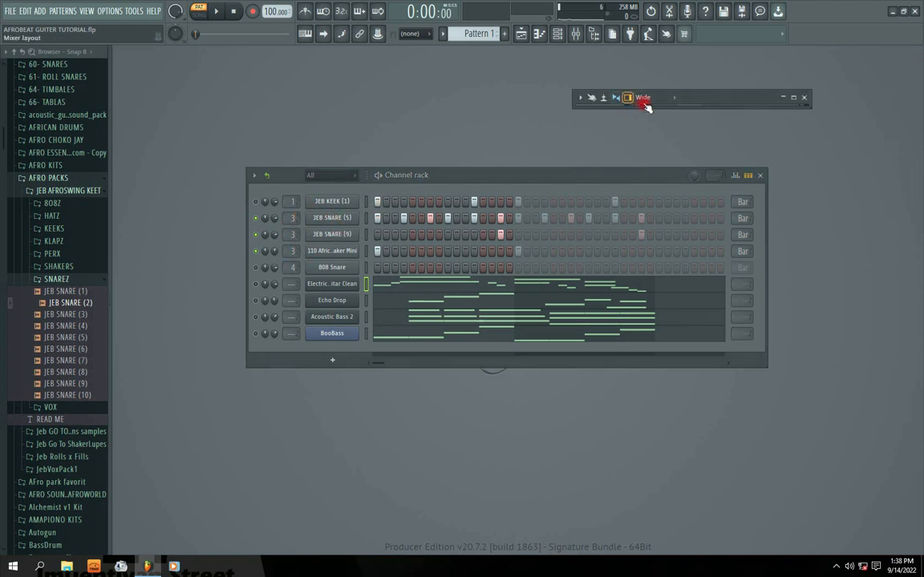
pyautogui.doubleClick(694, 97)
pyautogui.click(232, 189)
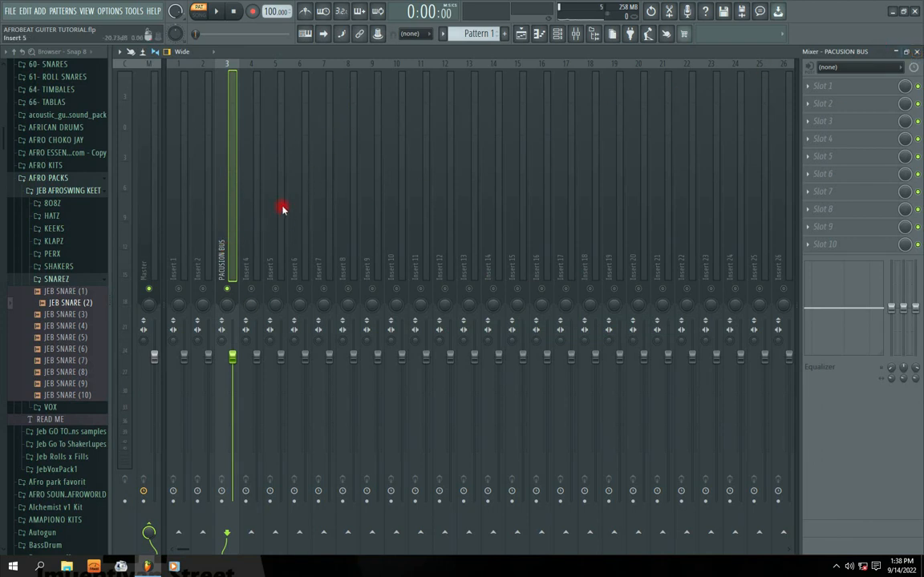
pyautogui.press('space')
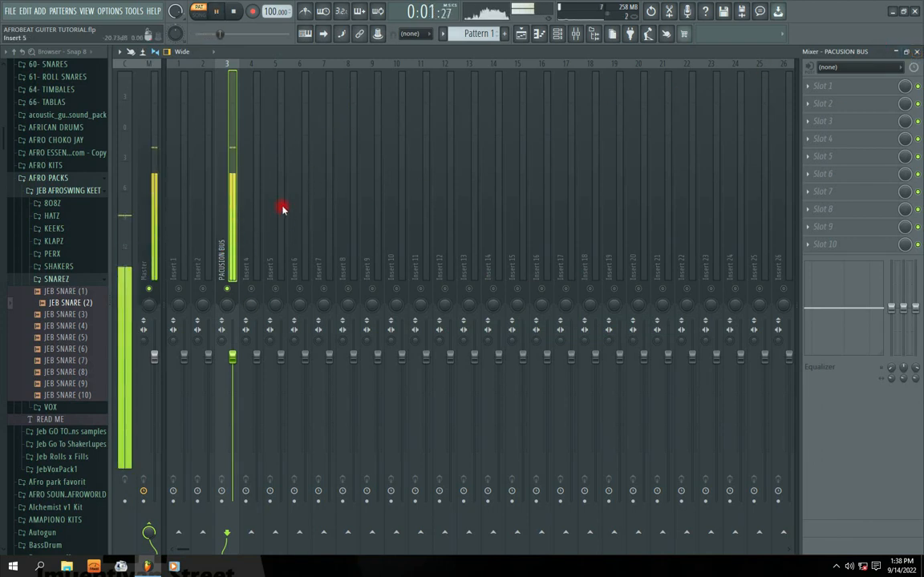
pyautogui.press('space')
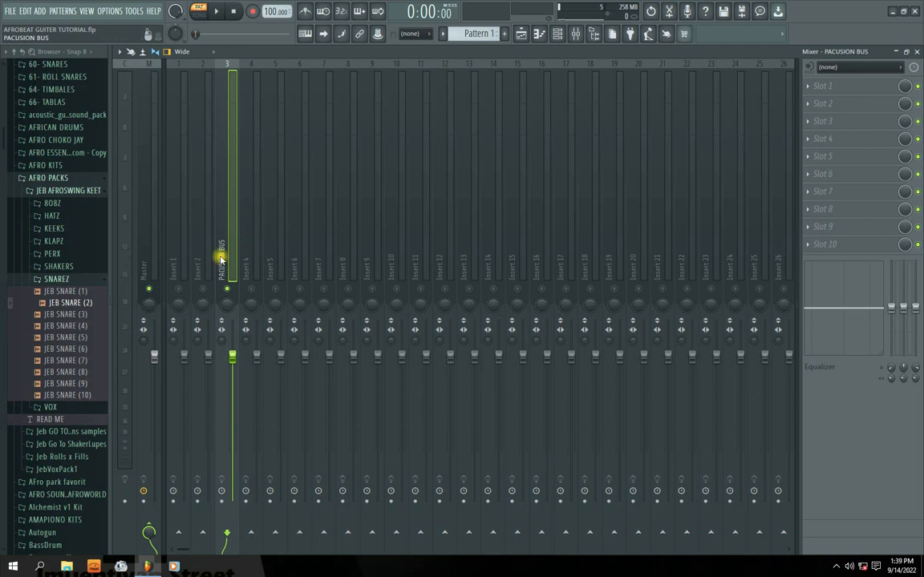
# Load Fruity Parametric EQ 2 into slot 1 of PACUSION BUS and move its window clear of the track
pyautogui.click(808, 93)
pyautogui.click(807, 88)
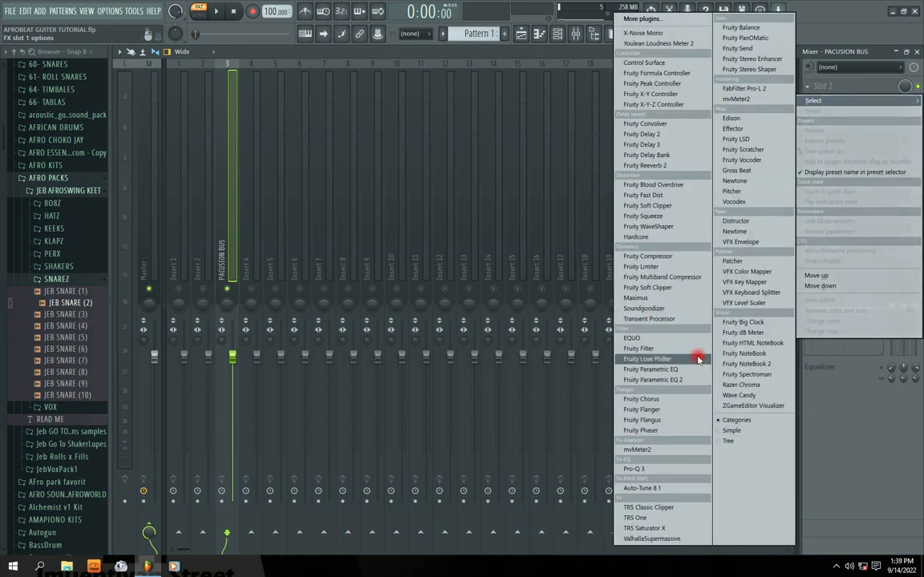
pyautogui.click(653, 379)
pyautogui.press('space')
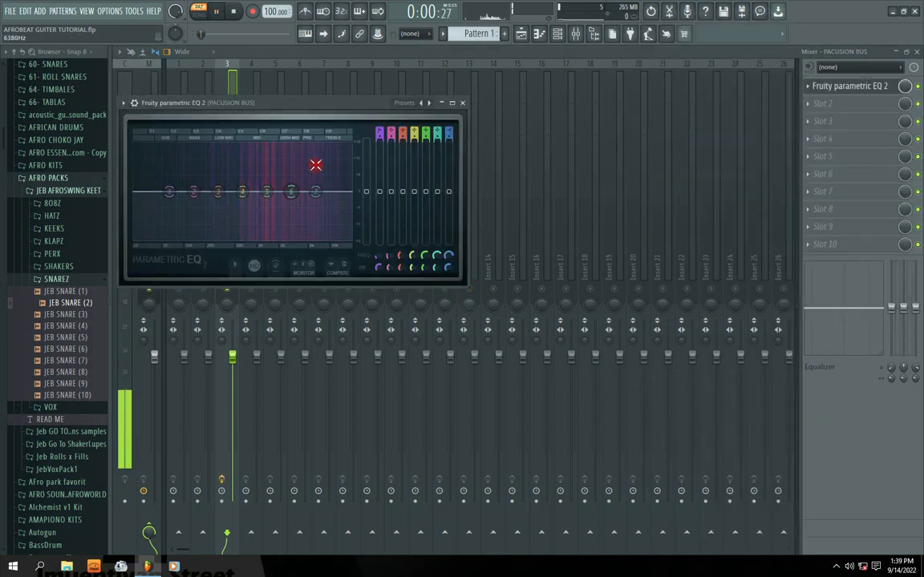
pyautogui.moveTo(285, 103); pyautogui.dragTo(523, 136)
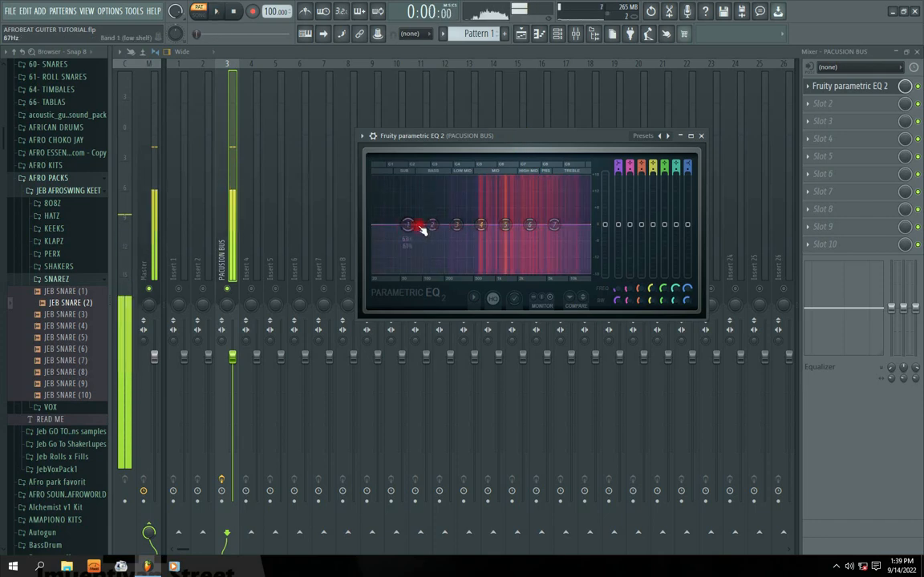
# Turn EQ band 1 into a steep high-pass filter at about 200 Hz, audition it, and close the equalizer
pyautogui.press('space')
pyautogui.moveTo(408, 225); pyautogui.dragTo(452, 273)
pyautogui.press('space')
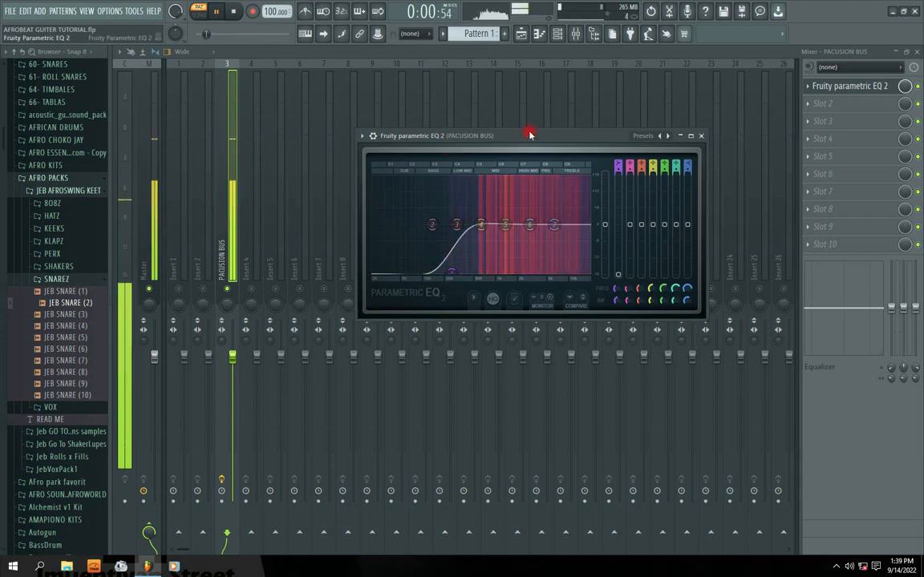
pyautogui.click(700, 135)
pyautogui.press('space')
# Color the PACUSION BUS mixer track brown (#9F3835) and briefly audition the pattern
pyautogui.rightClick(222, 230)
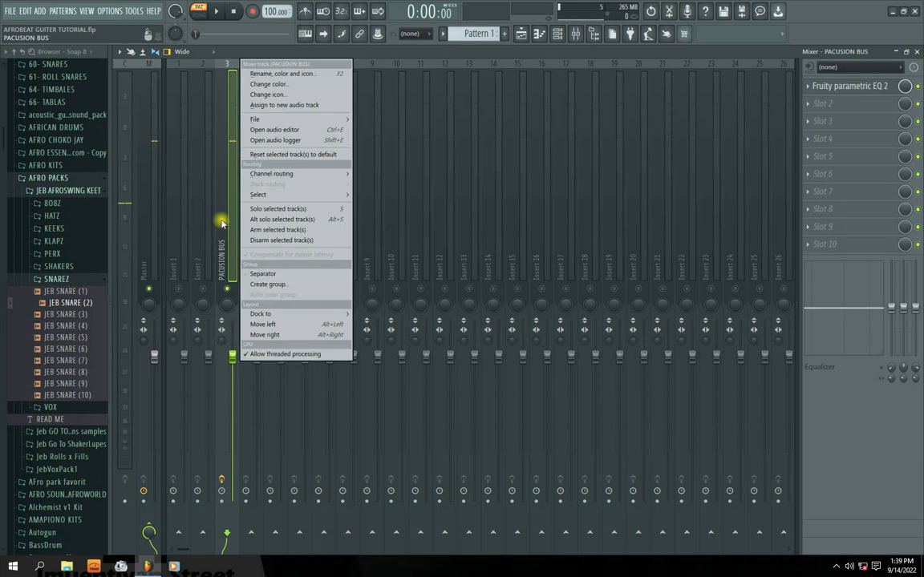
pyautogui.click(287, 64)
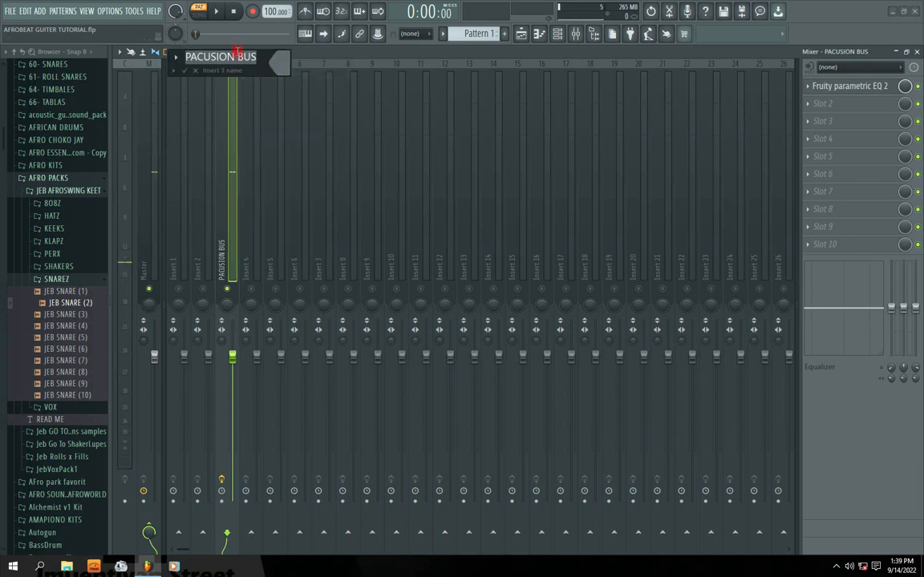
pyautogui.click(282, 64)
pyautogui.click(461, 330)
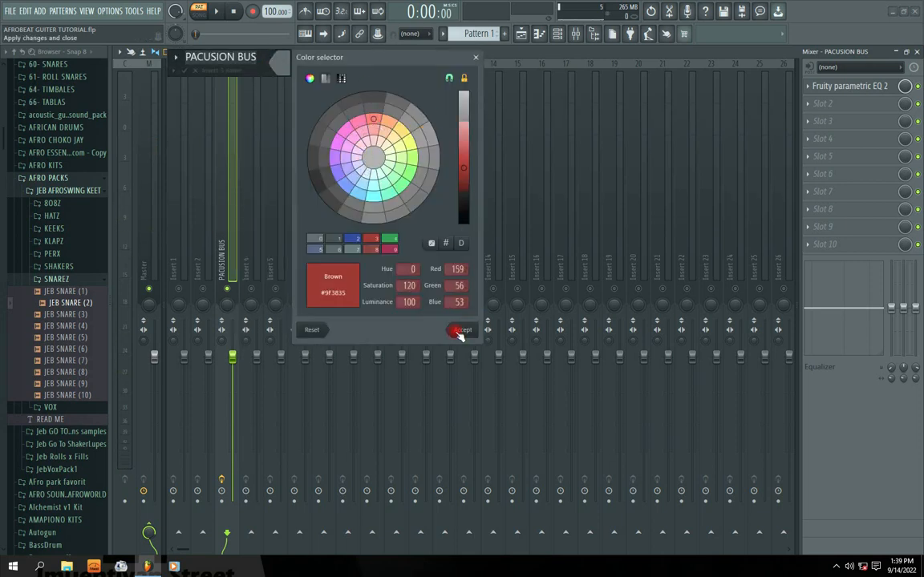
pyautogui.click(184, 71)
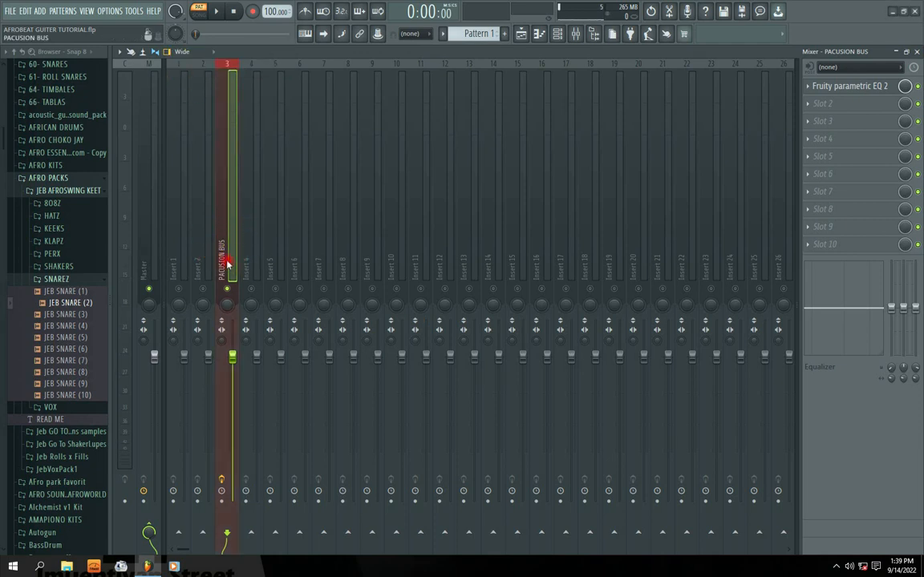
pyautogui.press('space')
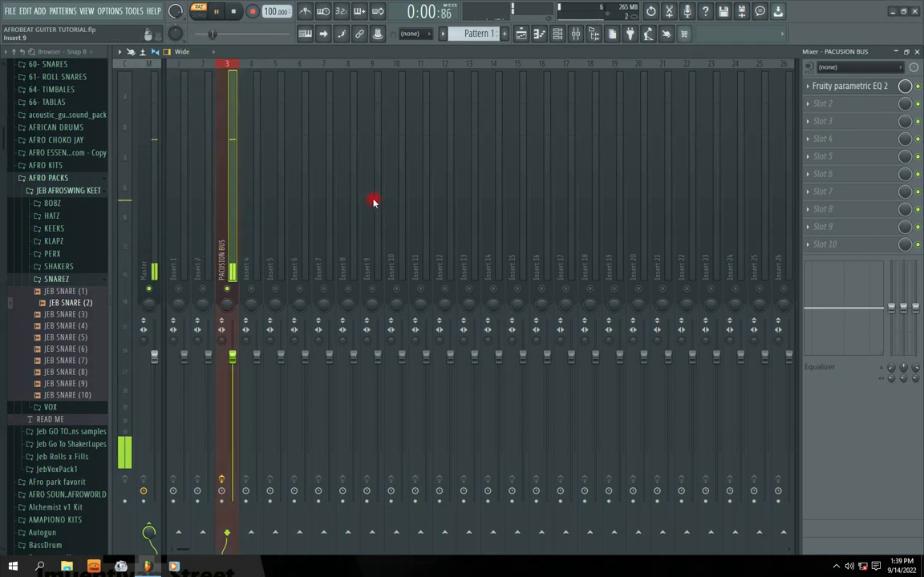
pyautogui.press('space')
# Reopen Fruity Parametric EQ 2, dip band 4 by about 0.6 dB at about 620 Hz during playback, and close the equalizer
pyautogui.click(834, 87)
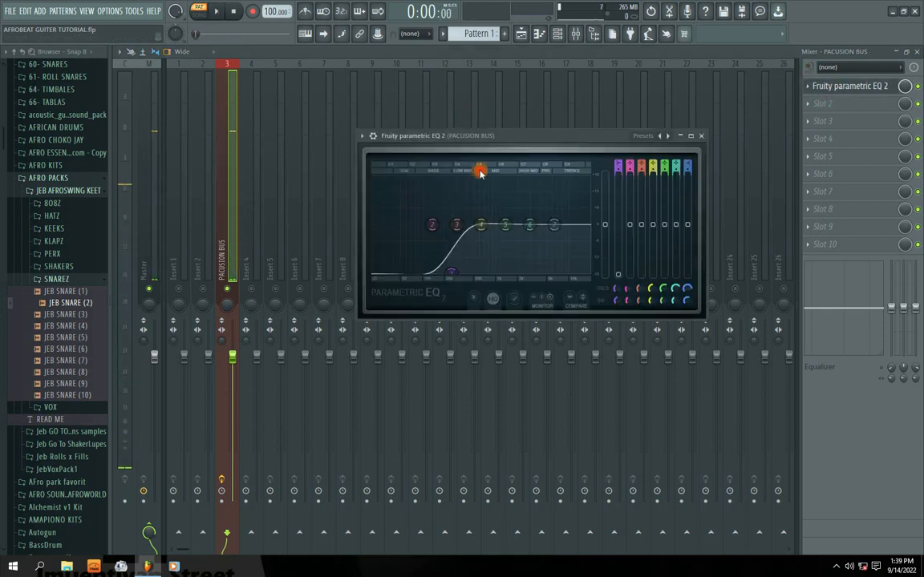
pyautogui.press('space')
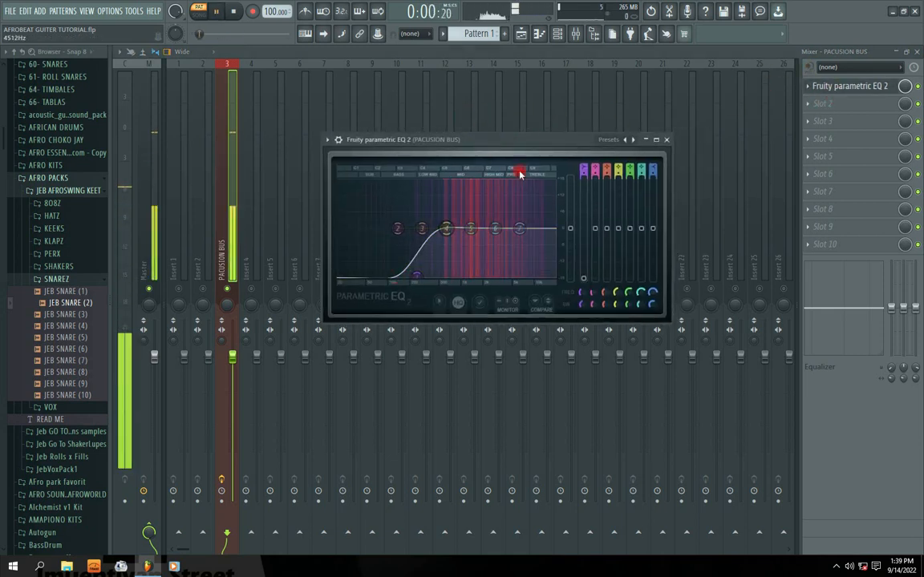
pyautogui.moveTo(509, 146); pyautogui.dragTo(498, 147)
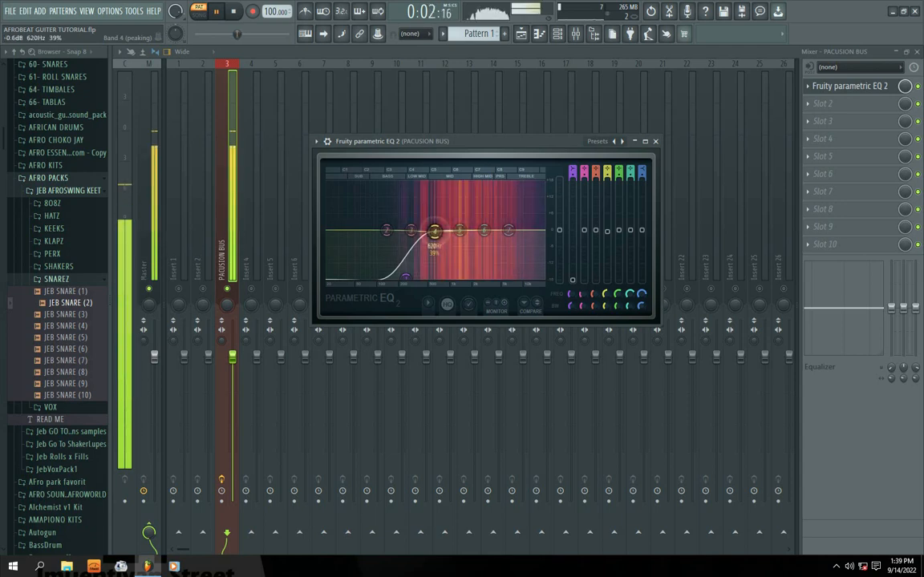
pyautogui.press('space')
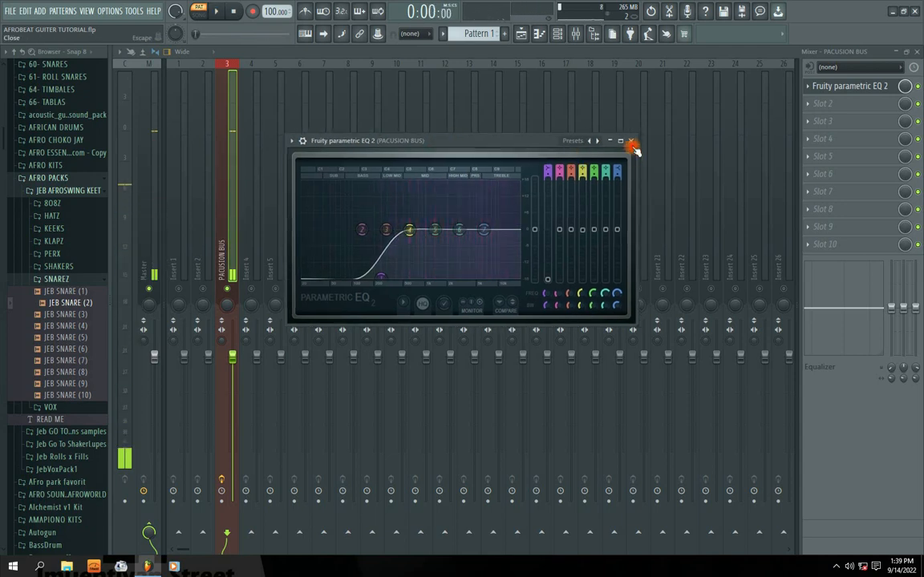
pyautogui.click(638, 142)
# Load Fruity Limiter into slot 2 of PACUSION BUS and move its window clear of the track
pyautogui.click(809, 107)
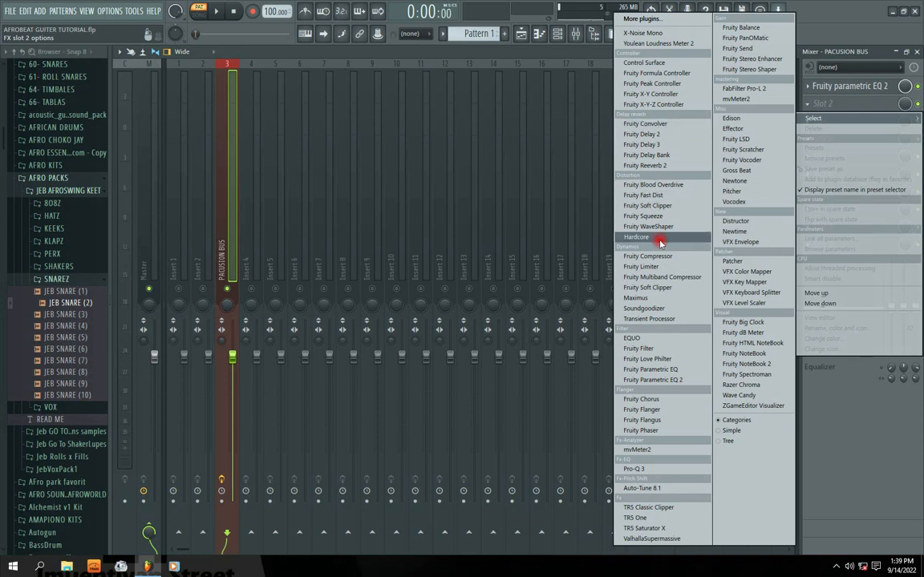
pyautogui.click(649, 267)
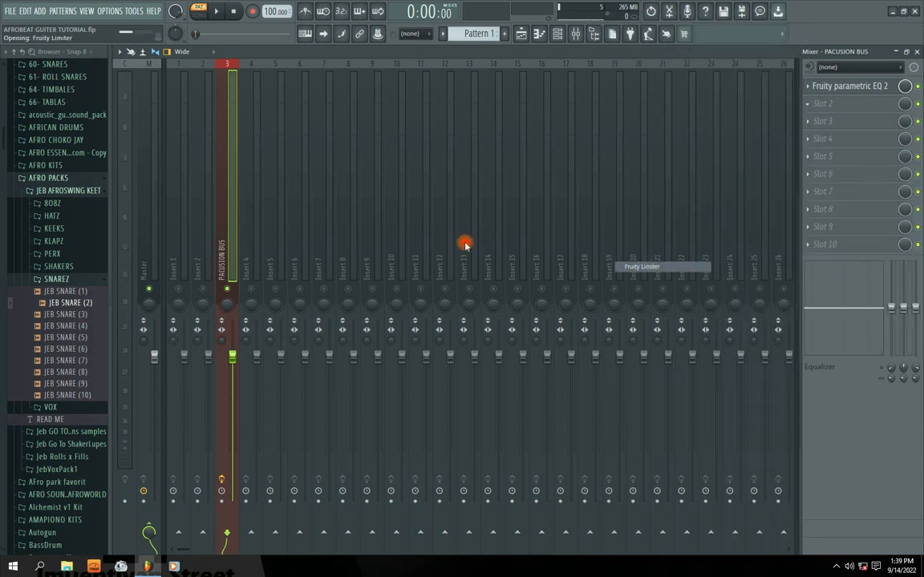
pyautogui.click(229, 282)
pyautogui.moveTo(251, 122); pyautogui.dragTo(330, 139)
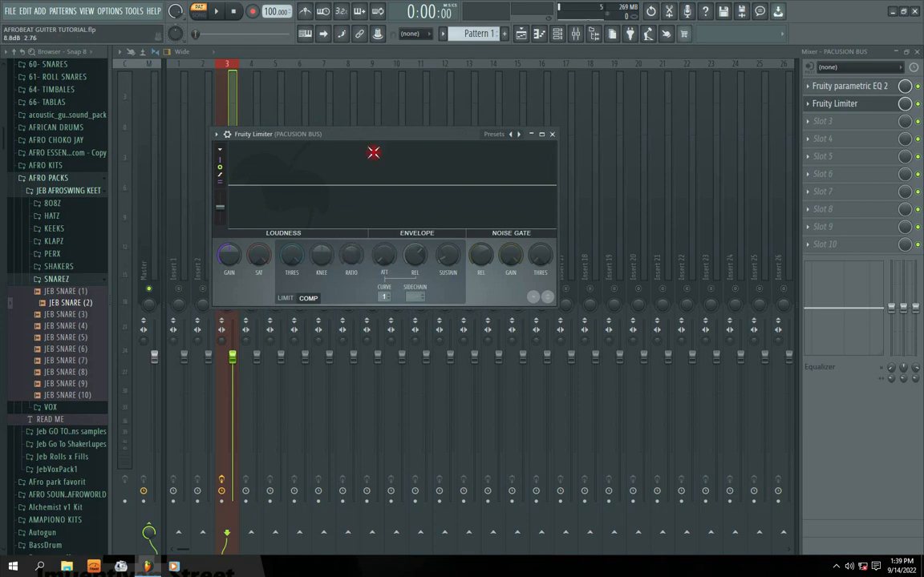
pyautogui.moveTo(359, 136); pyautogui.dragTo(390, 132)
# Lower the Fruity Limiter's comp threshold to about -19 dB and raise the ratio slightly while auditioning the pattern
pyautogui.moveTo(324, 250); pyautogui.dragTo(324, 261)
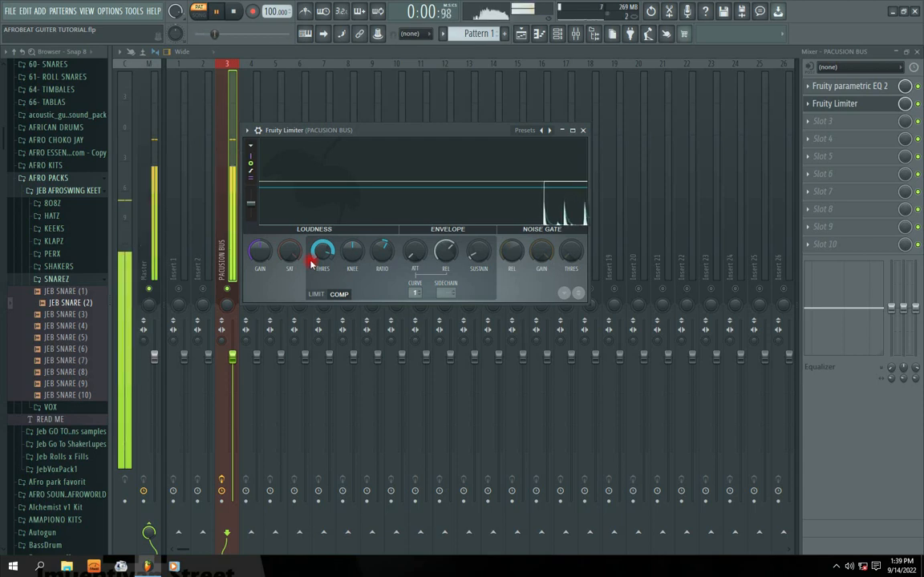
pyautogui.moveTo(325, 250); pyautogui.dragTo(326, 285)
pyautogui.press('space')
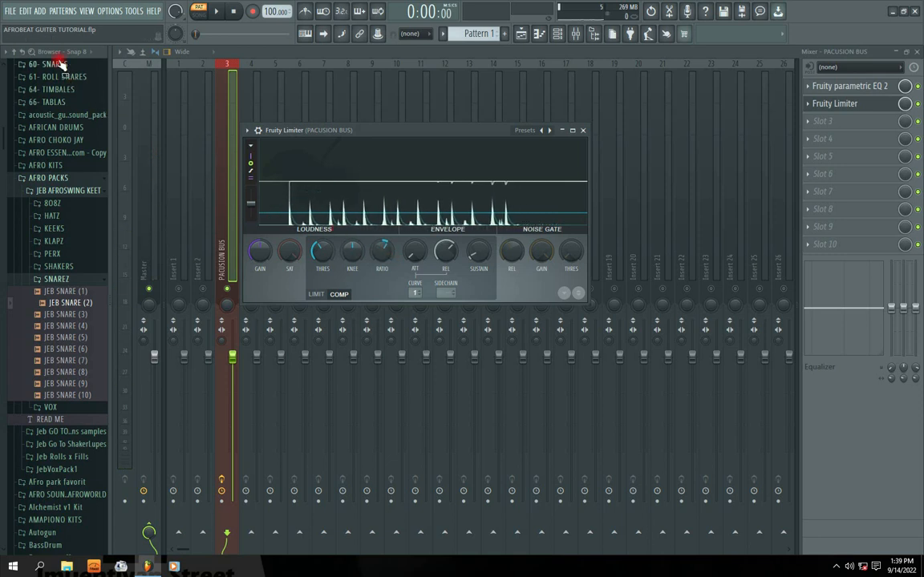
pyautogui.moveTo(383, 257); pyautogui.dragTo(385, 251)
pyautogui.press('space')
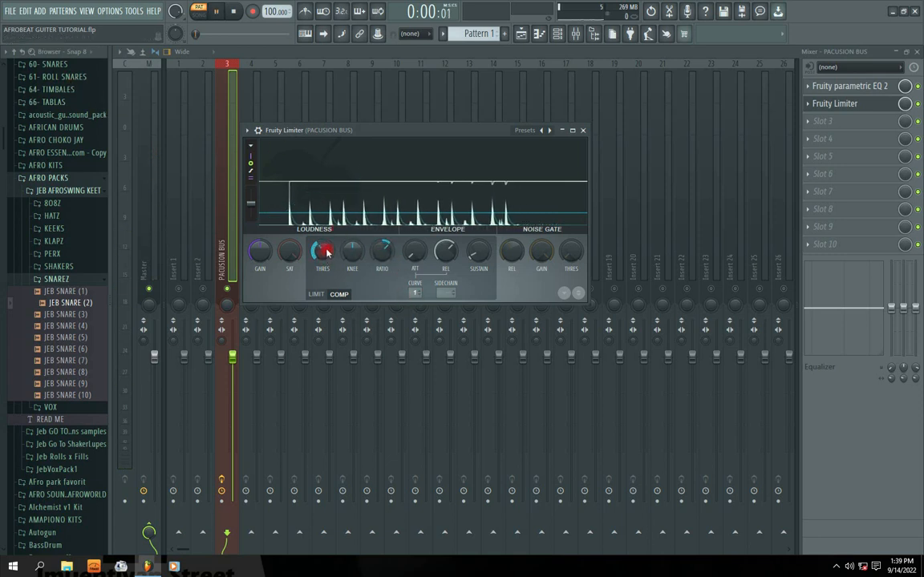
pyautogui.moveTo(321, 252); pyautogui.dragTo(321, 250)
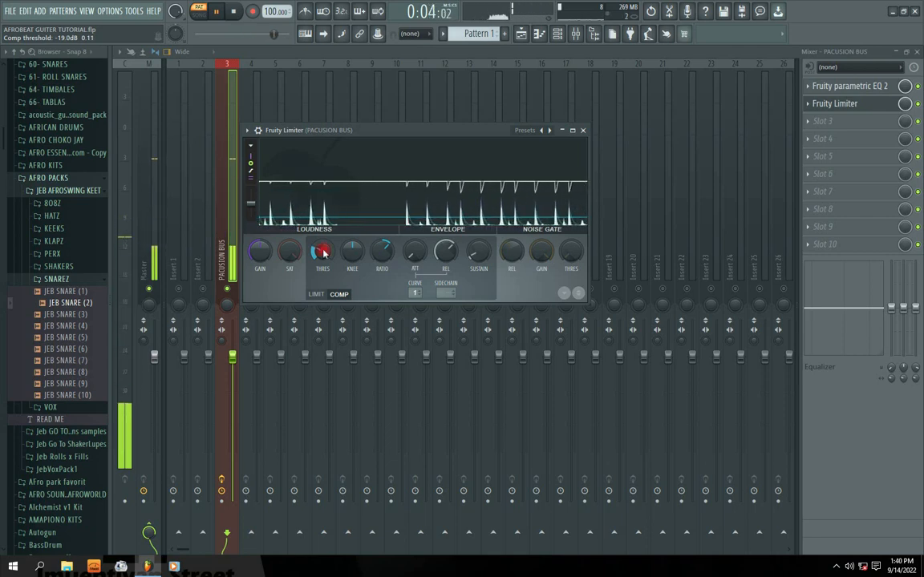
pyautogui.press('space')
# Move the Fruity Limiter window aside and raise its gain to about 4 dB during playback
pyautogui.moveTo(393, 135); pyautogui.dragTo(474, 154)
pyautogui.click(343, 281)
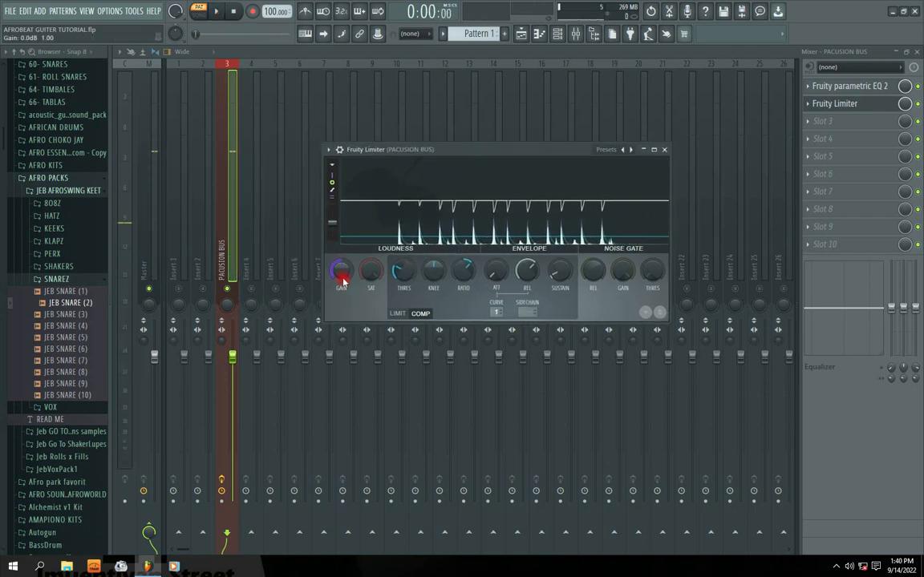
pyautogui.press('space')
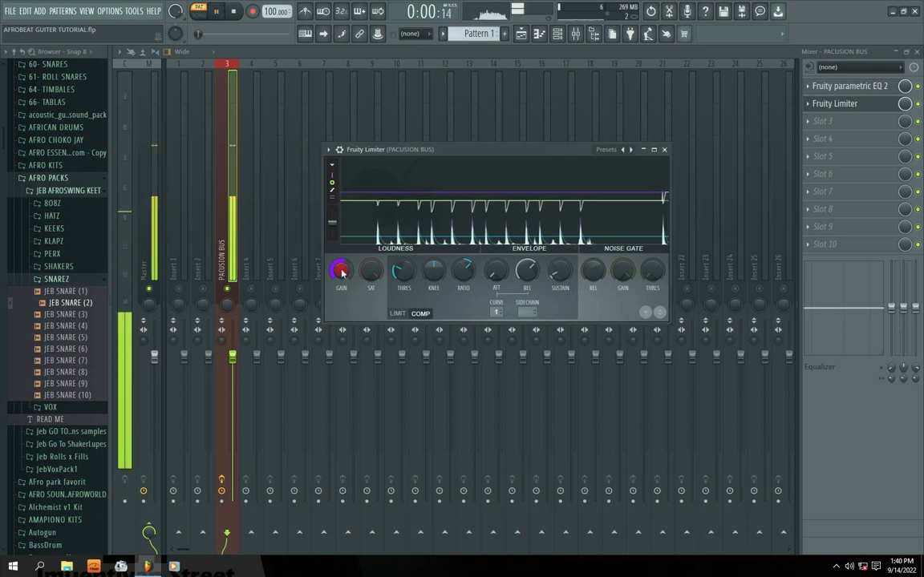
pyautogui.moveTo(341, 271); pyautogui.dragTo(341, 261)
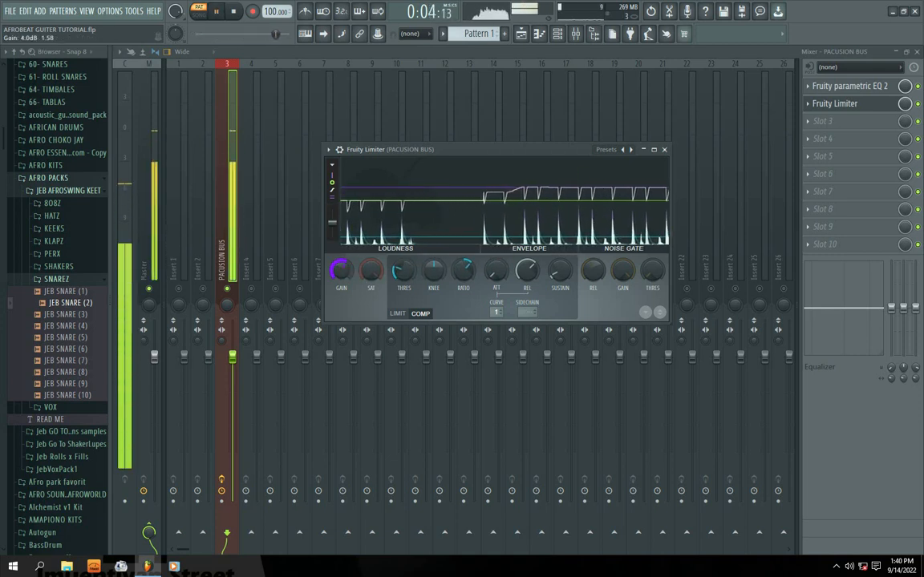
pyautogui.press('space')
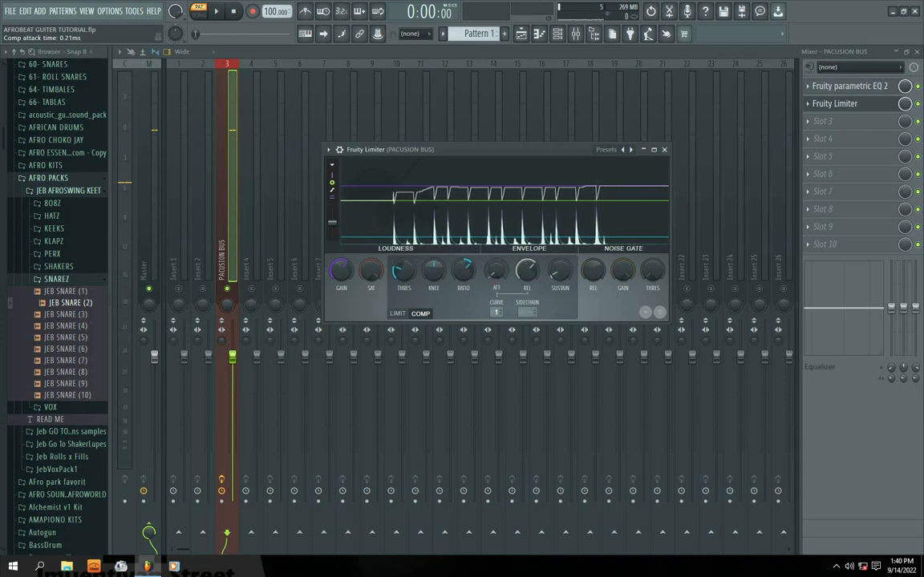
# Set the Fruity Limiter's comp attack time to about 0.98 ms during playback and close the plugin
pyautogui.press('space')
pyautogui.moveTo(495, 271); pyautogui.dragTo(495, 276)
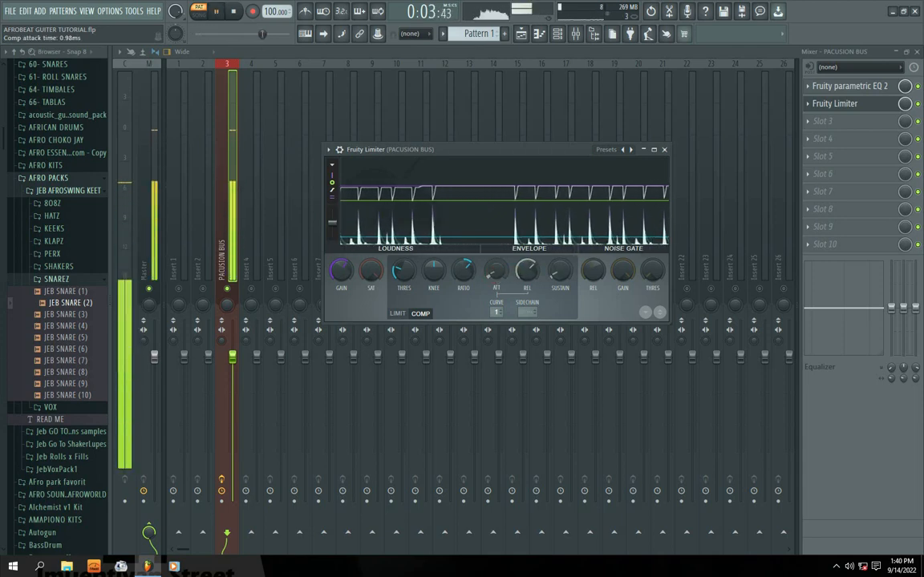
pyautogui.click(664, 150)
# Compare the PACUSION BUS playback with its effects bypassed and enabled
pyautogui.press('space')
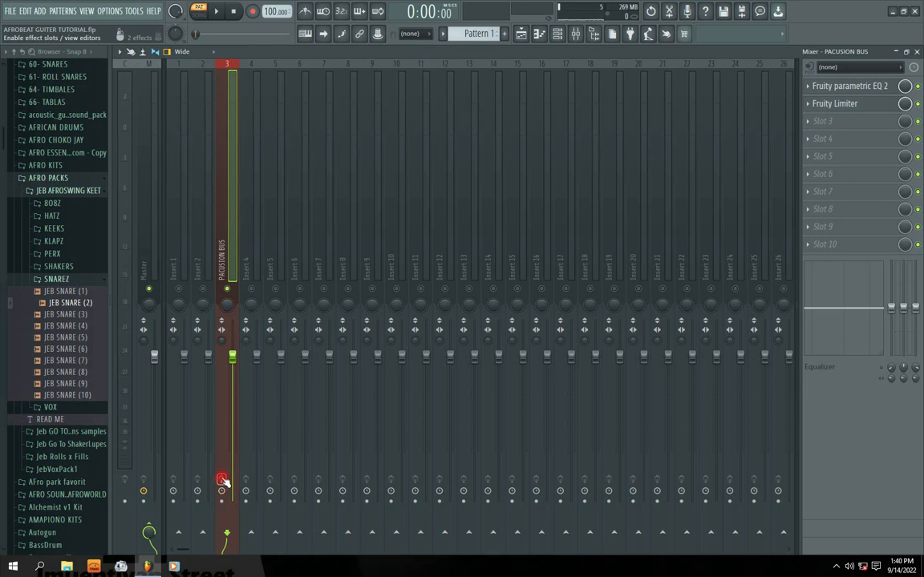
pyautogui.press('space')
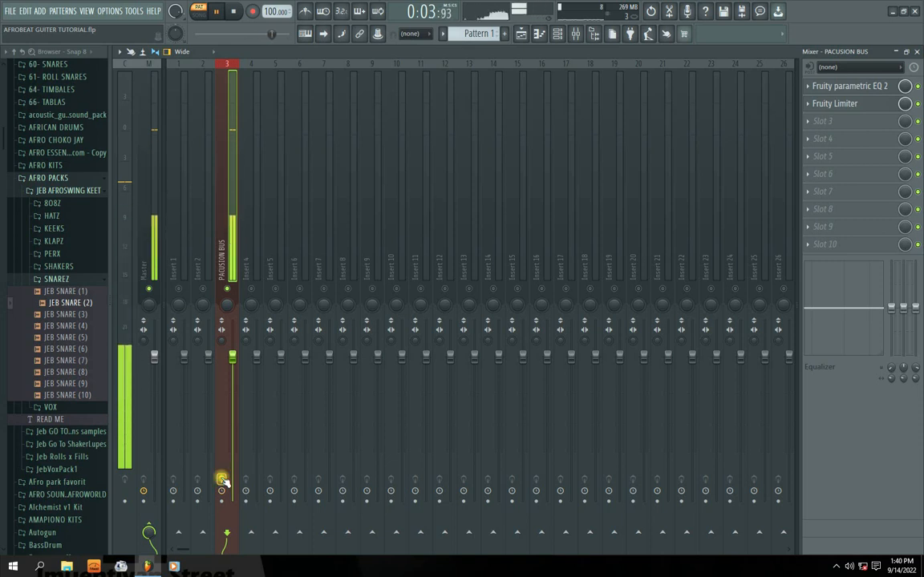
pyautogui.press('space')
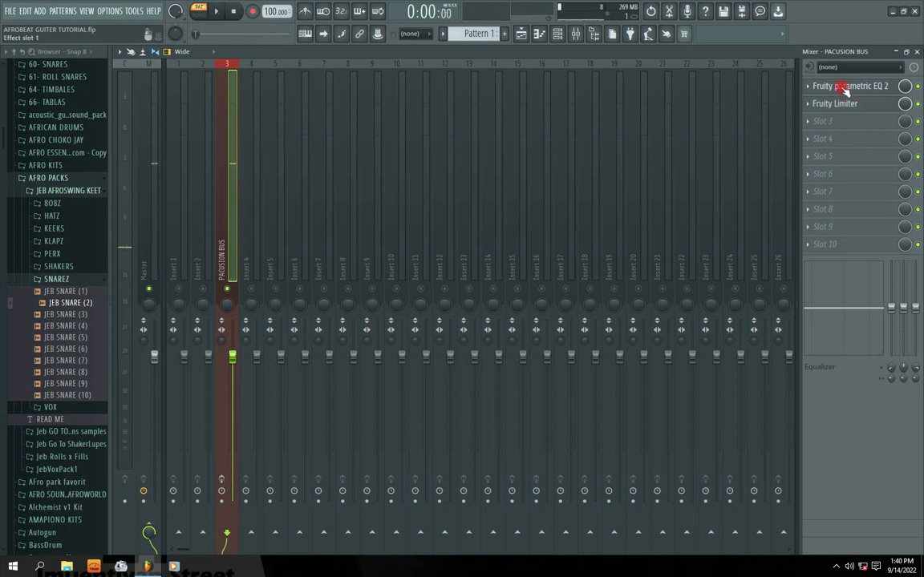
# Lower the high-pass cutoff of EQ band 1 to about 139 Hz during playback and close the equalizer
pyautogui.click(844, 88)
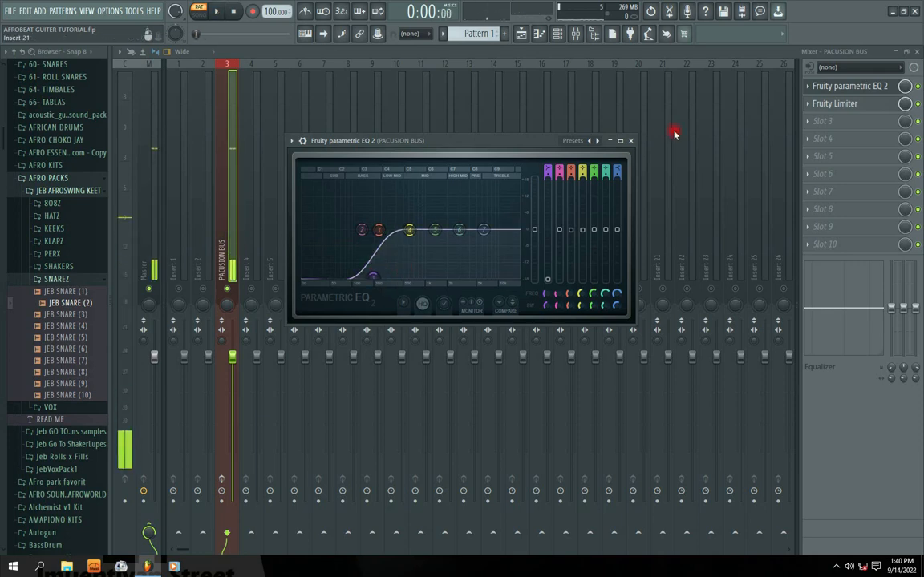
pyautogui.click(631, 141)
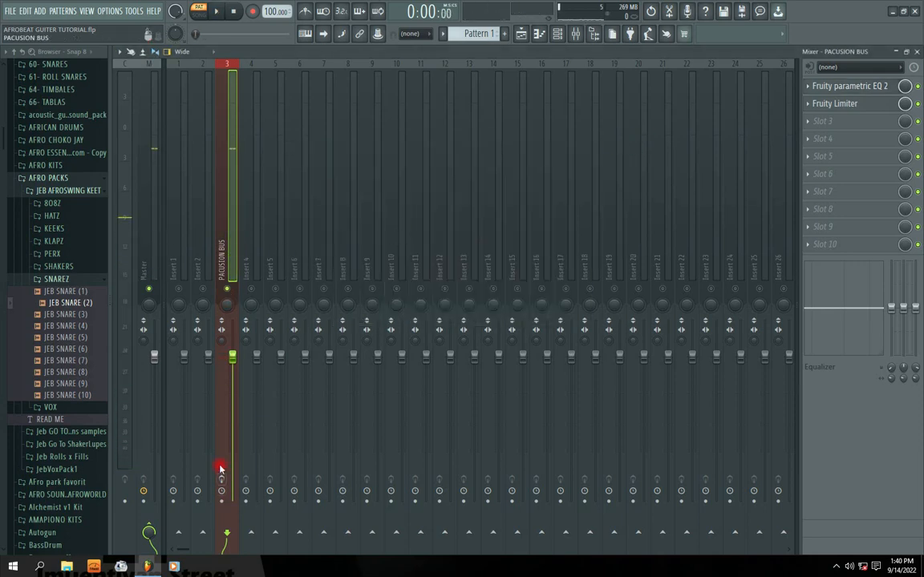
pyautogui.press('space')
pyautogui.click(842, 86)
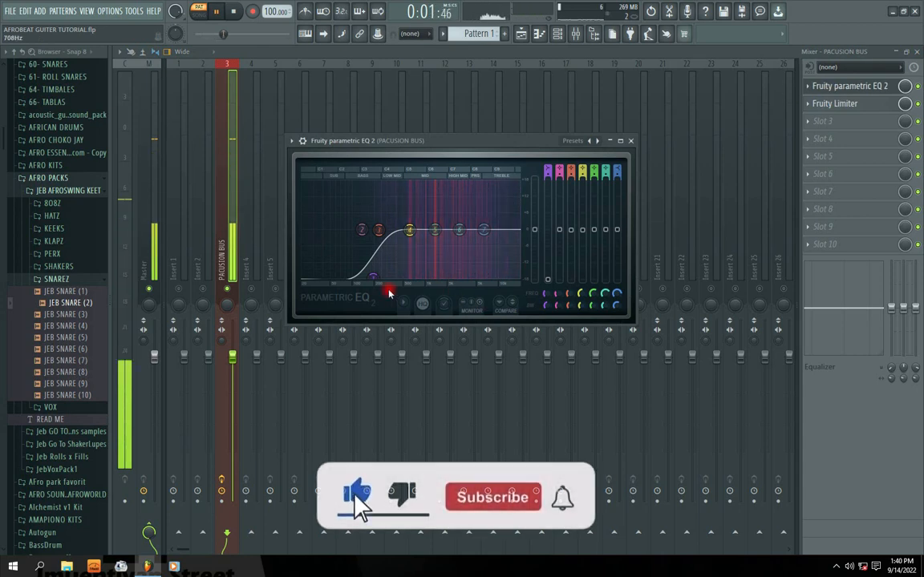
pyautogui.moveTo(374, 278); pyautogui.dragTo(363, 278)
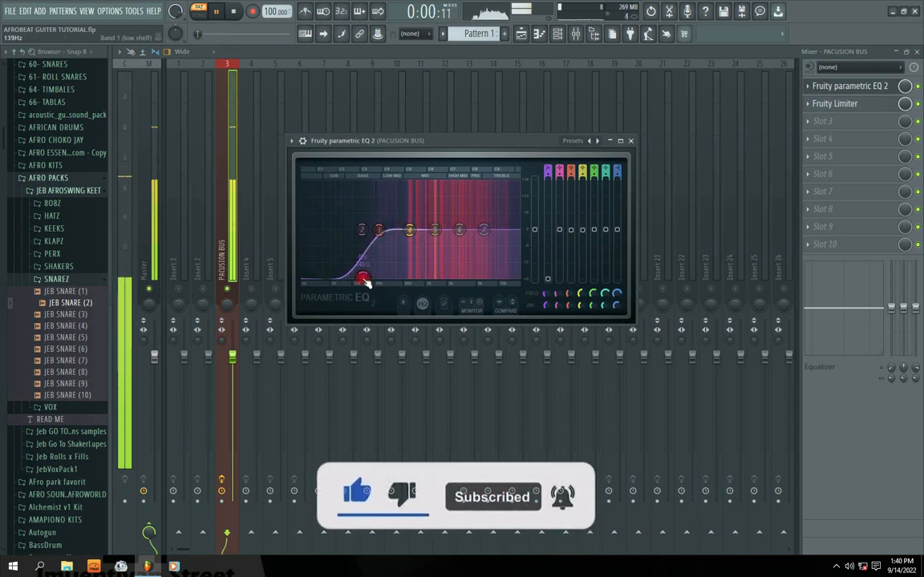
pyautogui.click(631, 142)
pyautogui.press('space')
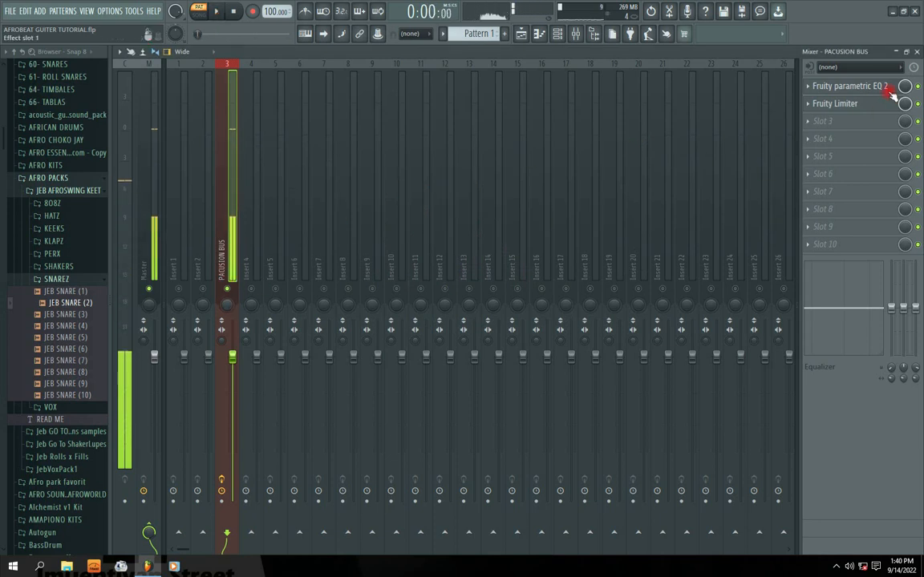
# Audition PACUSION BUS again with the effect slots switched off and on to judge the revised equalizer setting
pyautogui.press('space')
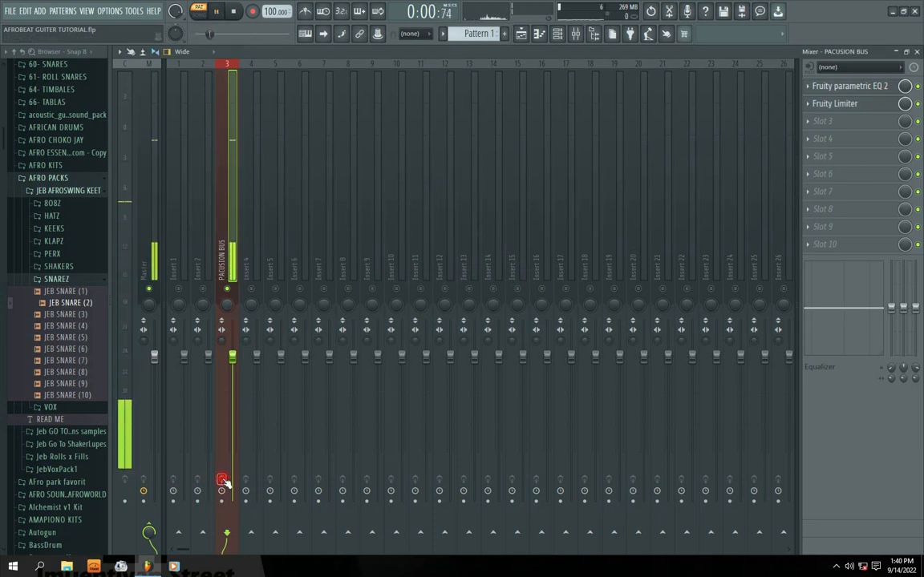
pyautogui.press('space')
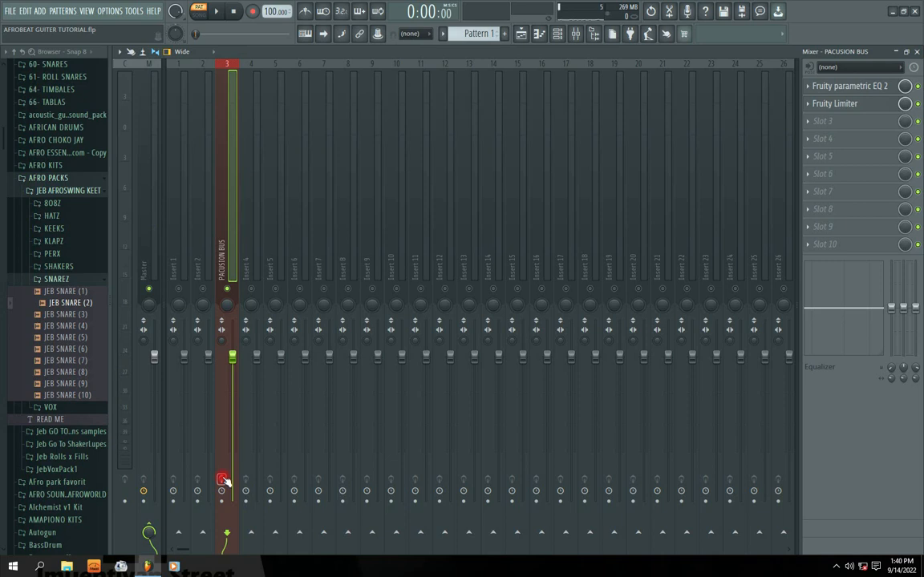
pyautogui.press('space')
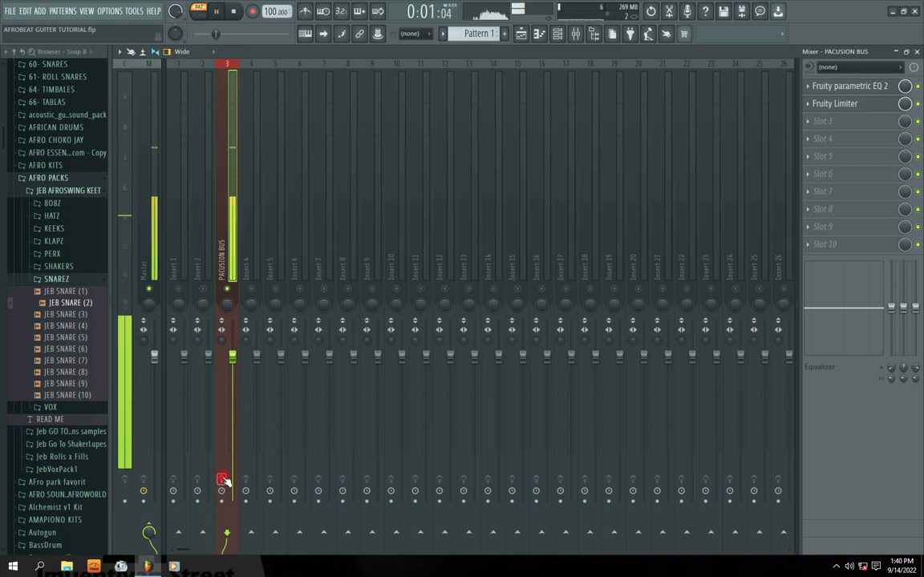
pyautogui.press('space')
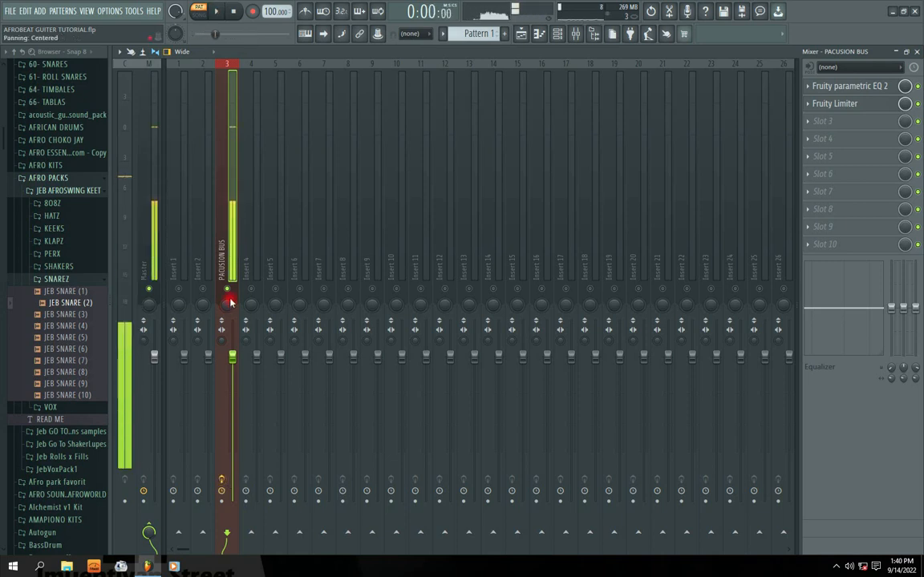
# Review the Fruity Limiter's compression settings on PACUSION BUS during playback and close the plugin
pyautogui.click(874, 110)
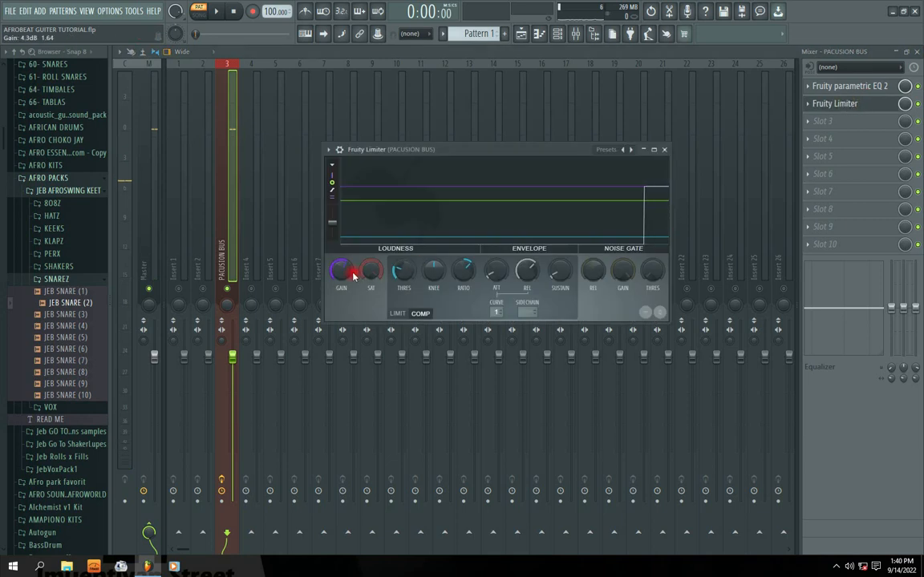
pyautogui.press('space')
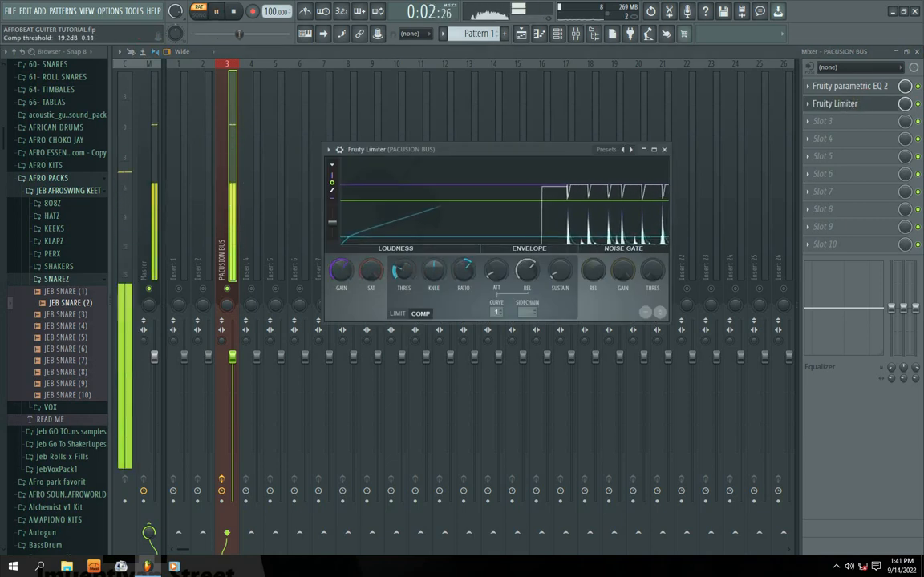
pyautogui.press('space')
pyautogui.click(664, 149)
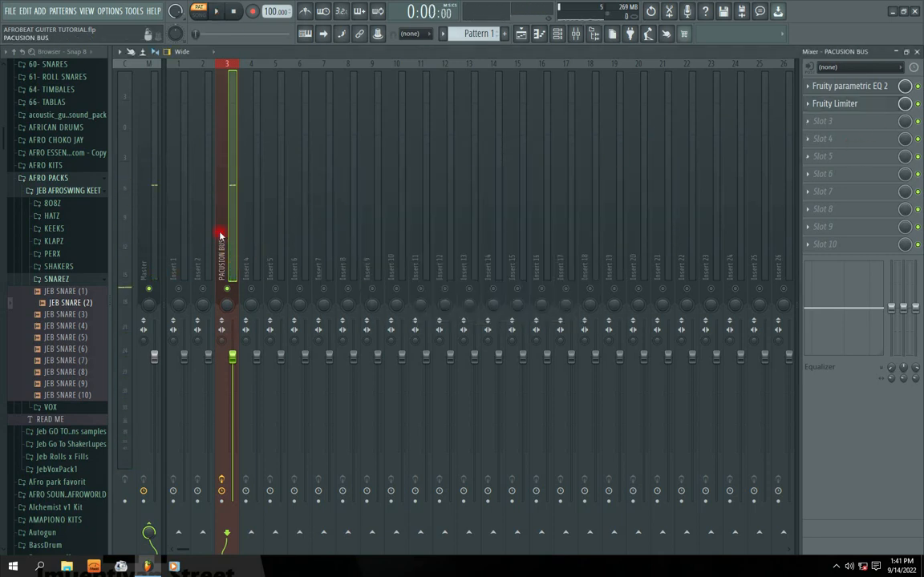
# Load TR5 Saturator X into effect slot 3 of PACUSION BUS, audition it and close its window
pyautogui.click(808, 125)
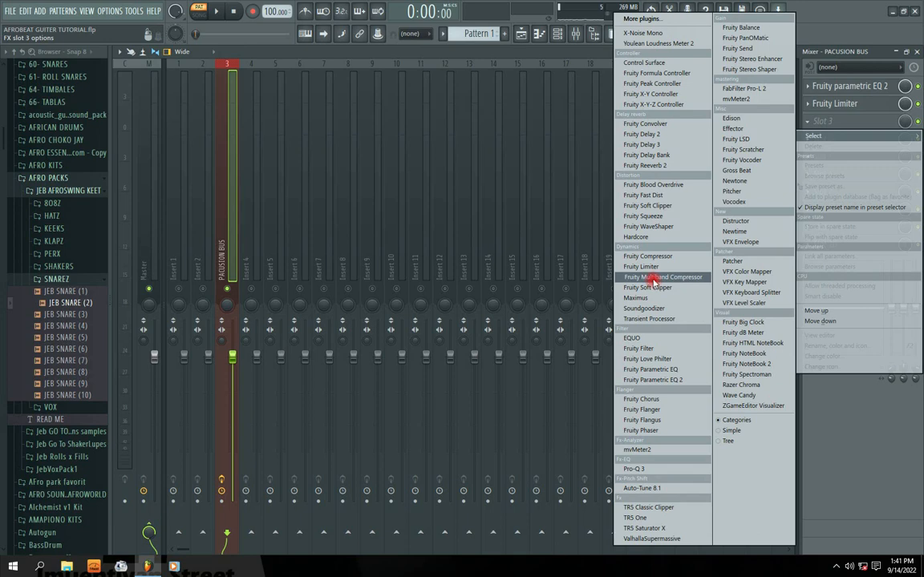
pyautogui.click(647, 529)
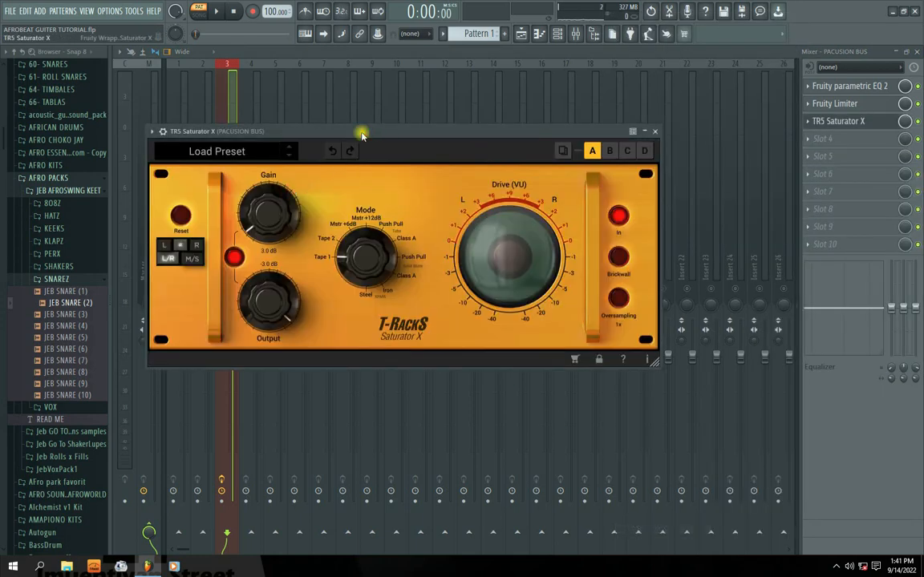
pyautogui.moveTo(360, 135); pyautogui.dragTo(464, 148)
pyautogui.press('space')
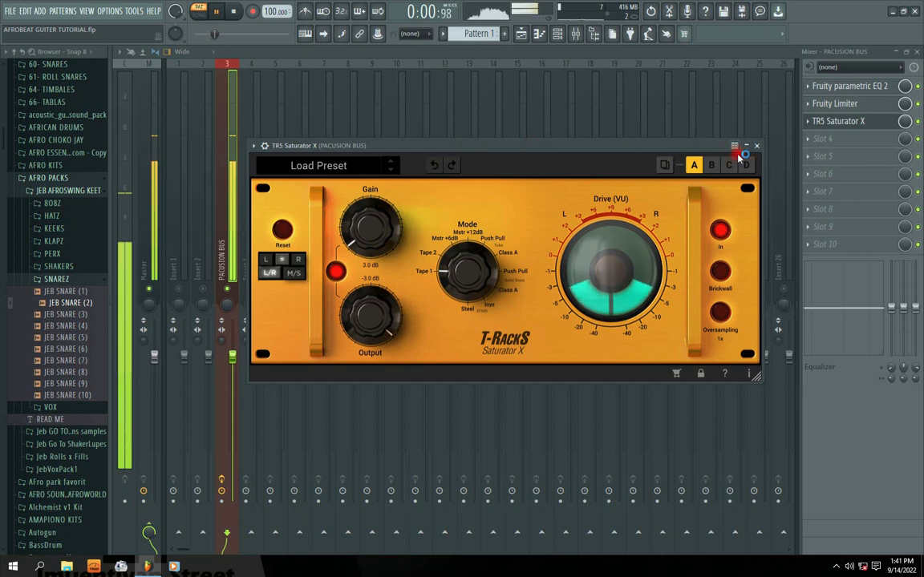
pyautogui.click(756, 145)
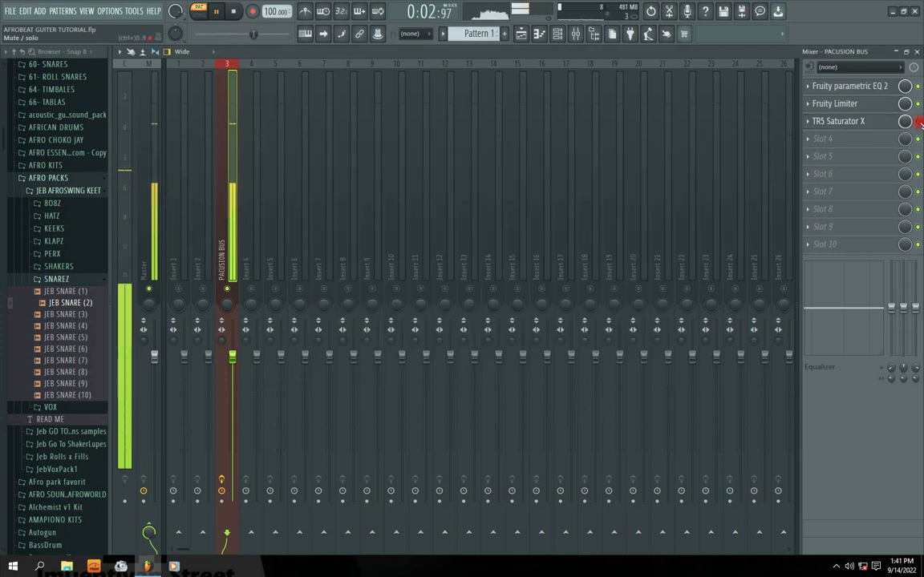
# Set the TR5 Saturator X mode to Tape 2 while auditioning the bus, and close the plugin
pyautogui.click(846, 122)
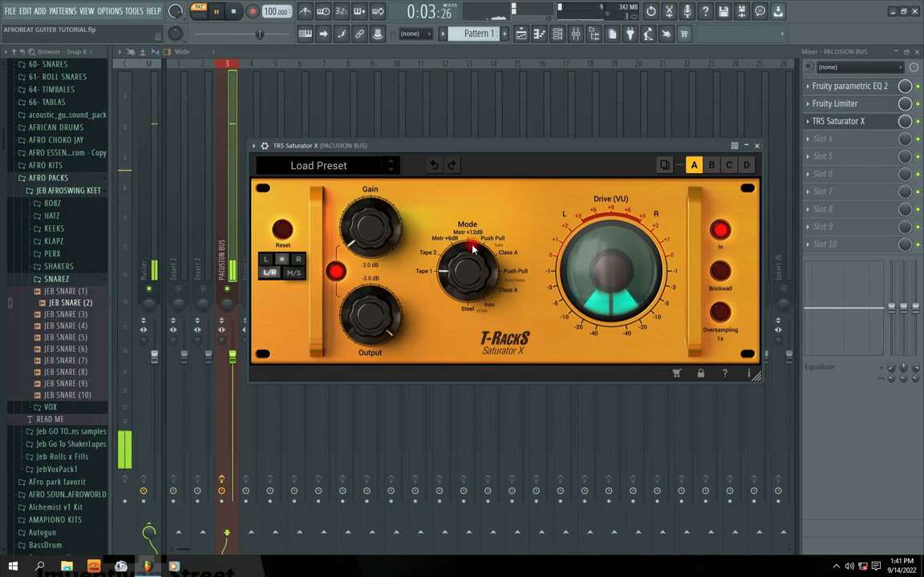
pyautogui.press('space')
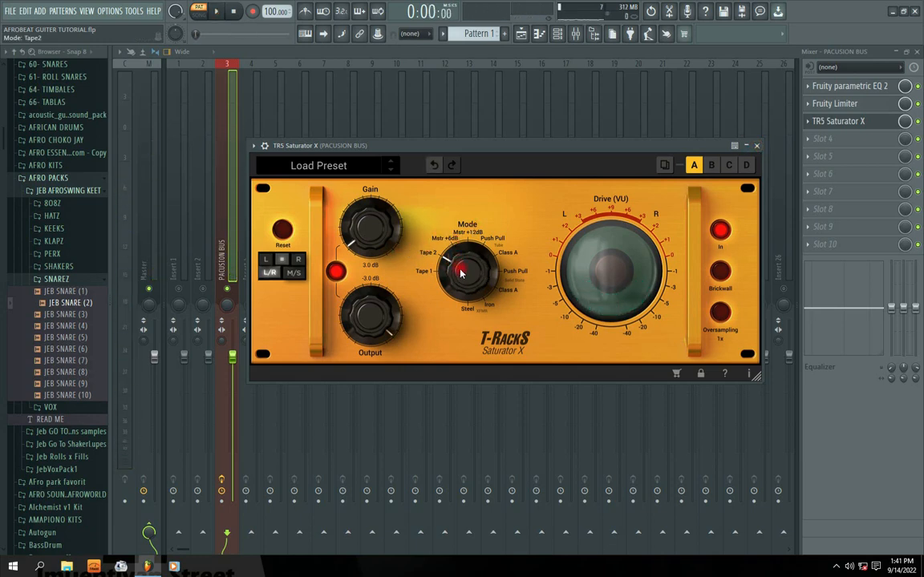
pyautogui.press('space')
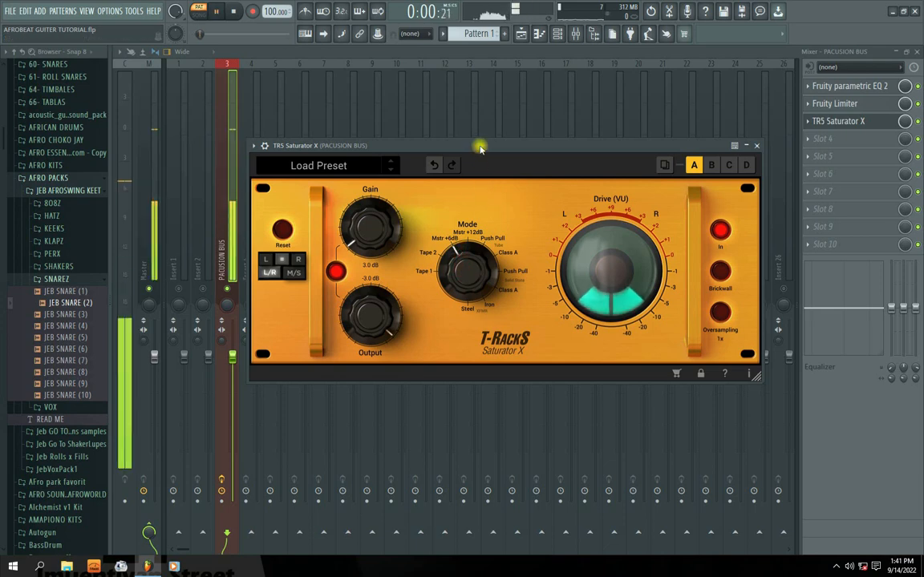
pyautogui.moveTo(470, 270)
pyautogui.mouseDown()
pyautogui.moveTo(467, 297)
pyautogui.moveTo(470, 271)
pyautogui.mouseUp()
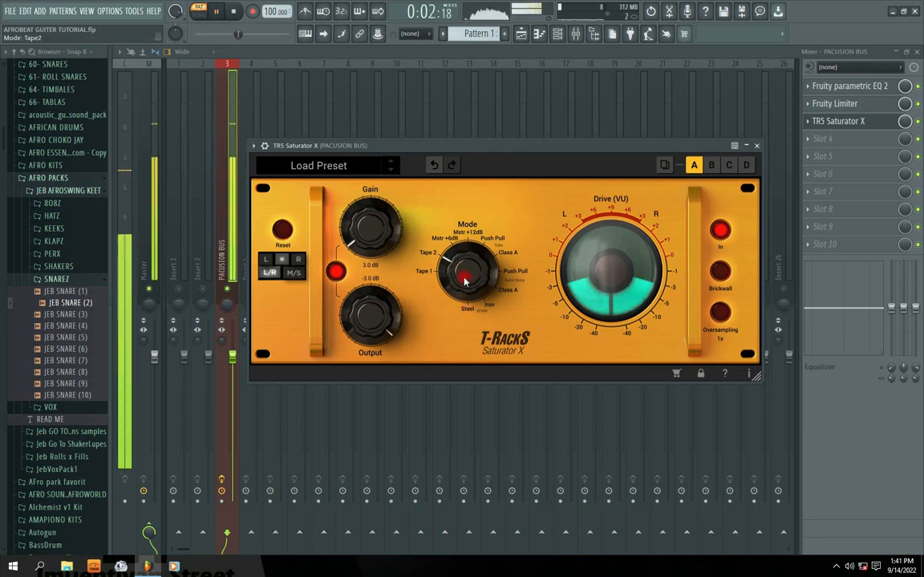
pyautogui.click(757, 146)
# Compare PACUSION BUS playback with the effect slots disabled and enabled to judge the added saturation
pyautogui.press('space')
pyautogui.press('space')
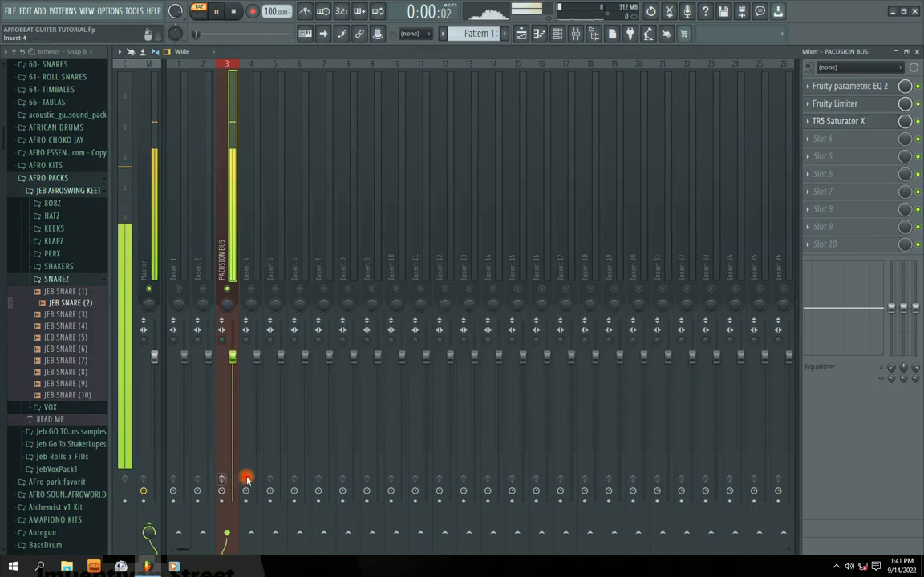
pyautogui.press('space')
pyautogui.press('space')
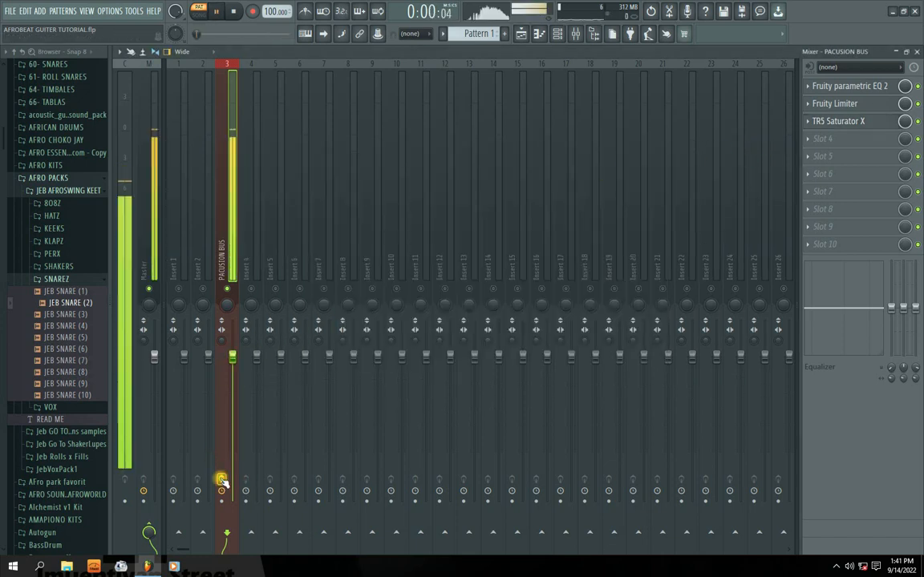
pyautogui.press('space')
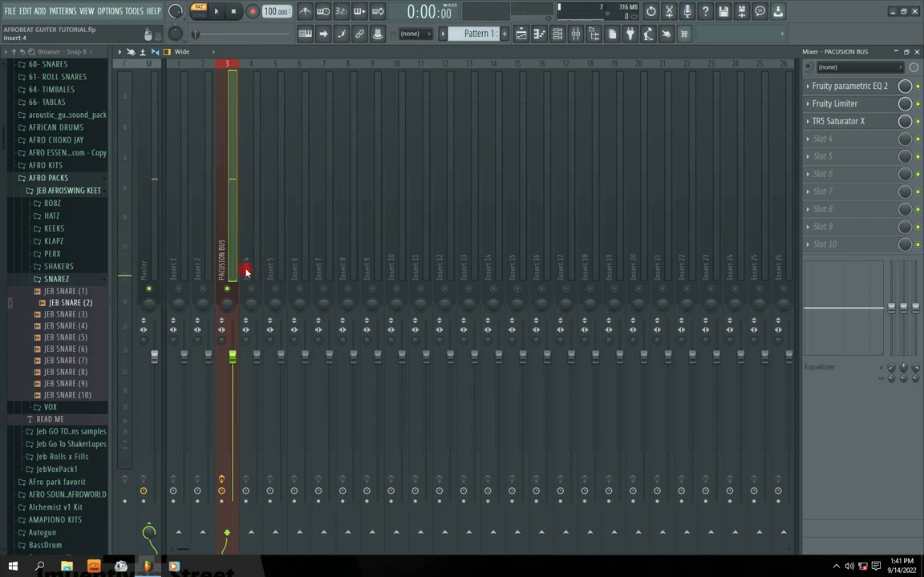
pyautogui.press('space')
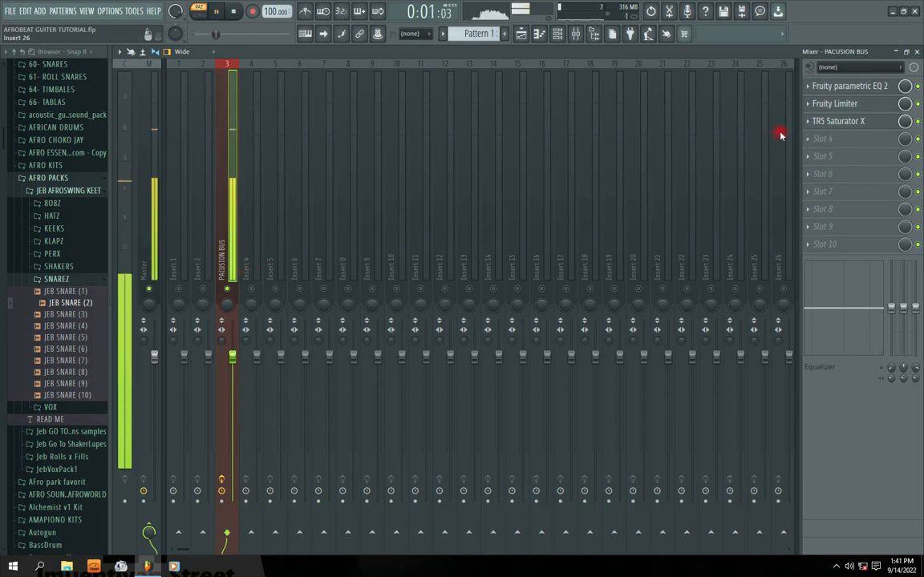
pyautogui.press('space')
pyautogui.click(808, 139)
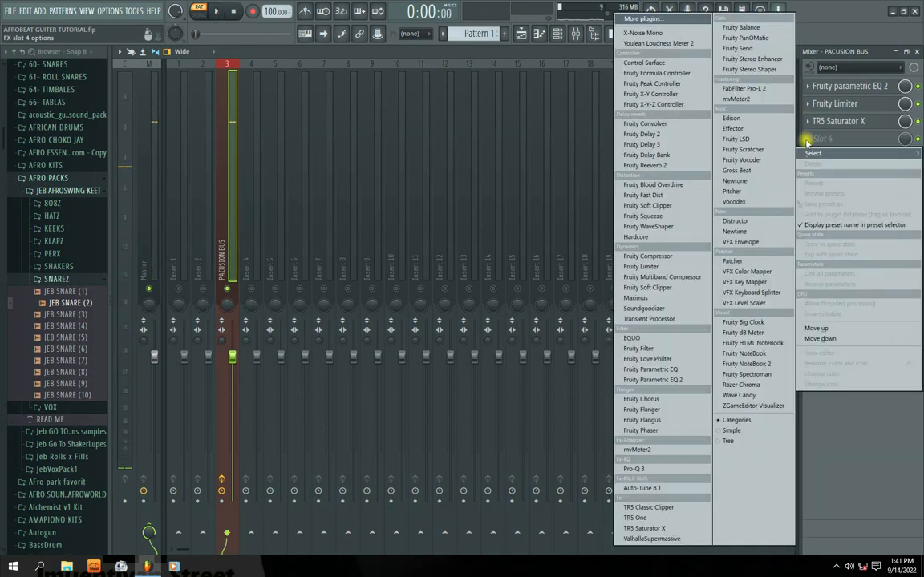
pyautogui.press('Escape')
pyautogui.click(813, 140)
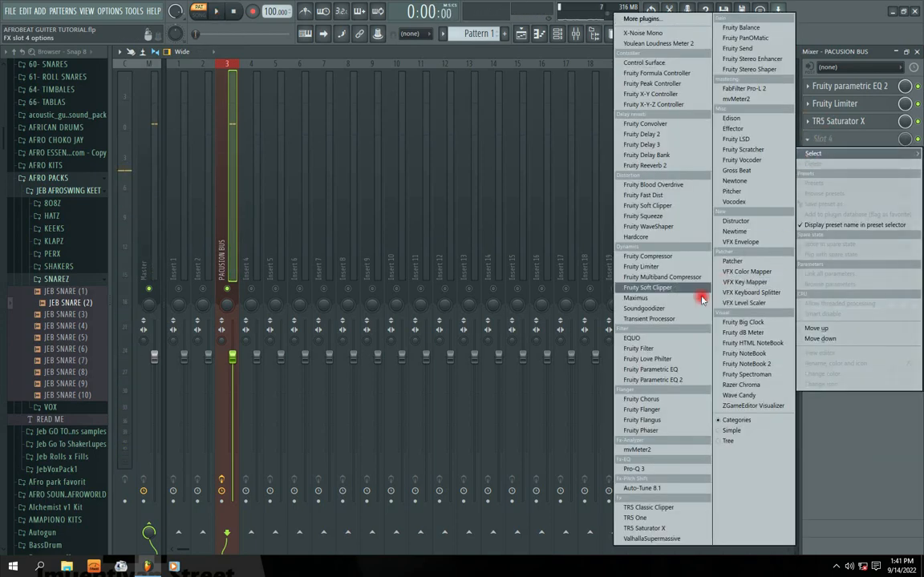
pyautogui.click(821, 140)
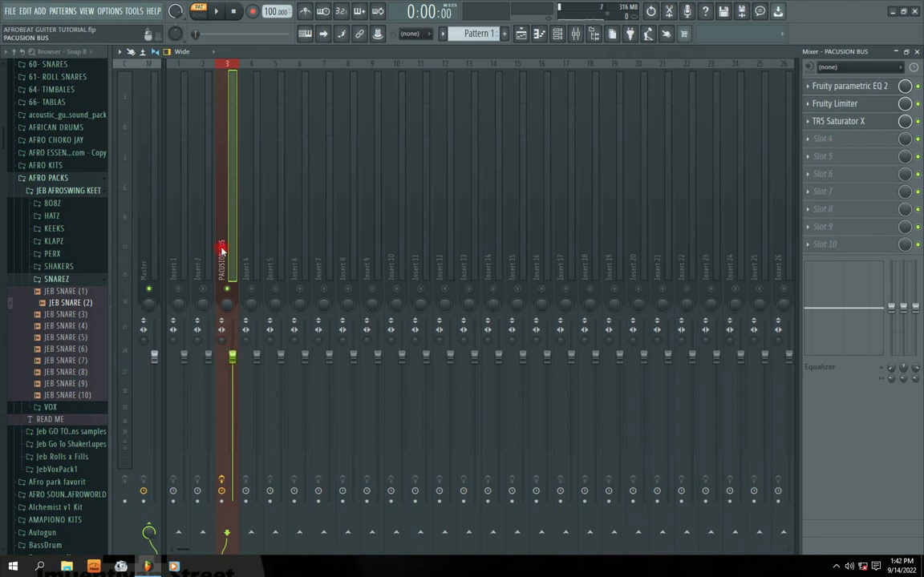
pyautogui.click(901, 52)
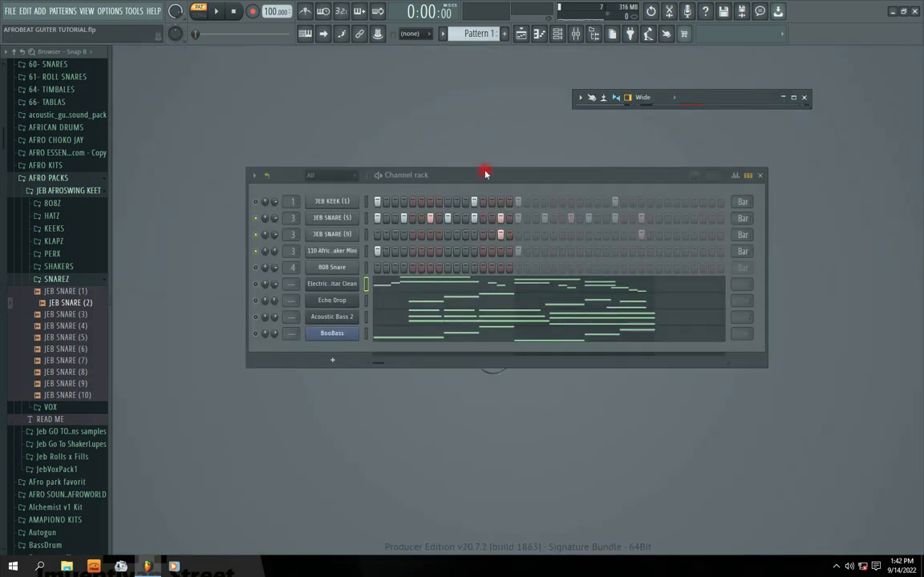
pyautogui.moveTo(485, 174); pyautogui.dragTo(472, 164)
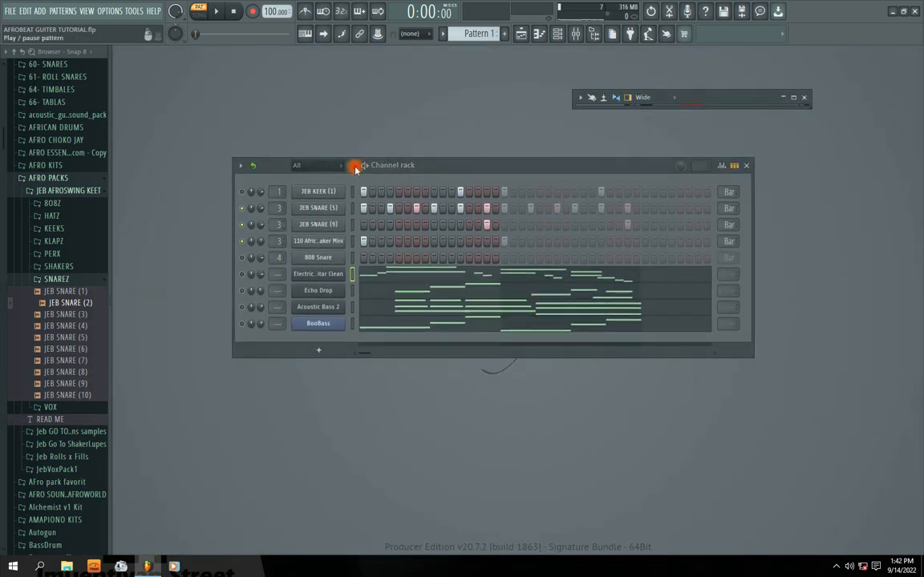
pyautogui.doubleClick(671, 100)
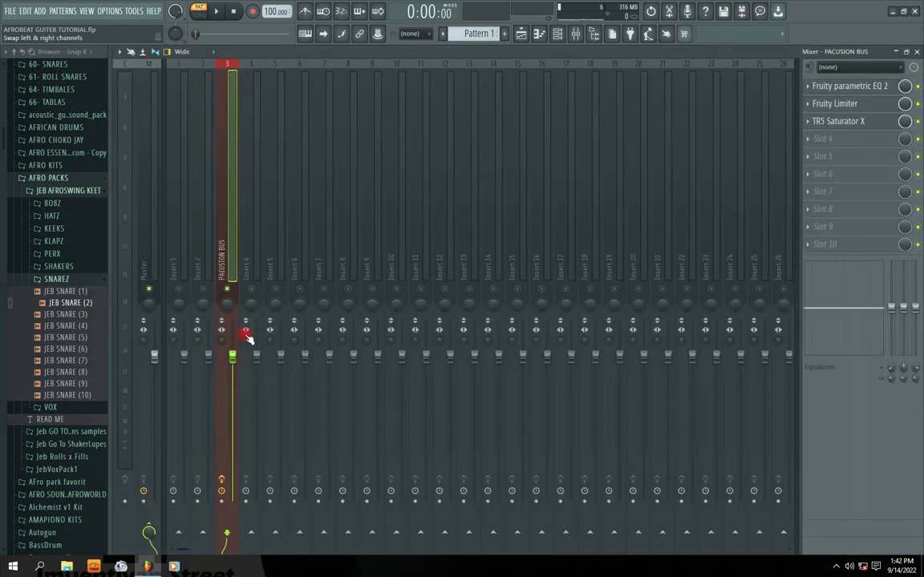
# Lower the PACUSION BUS volume fader slightly during playback
pyautogui.press('space')
pyautogui.moveTo(233, 357); pyautogui.dragTo(233, 361)
pyautogui.press('space')
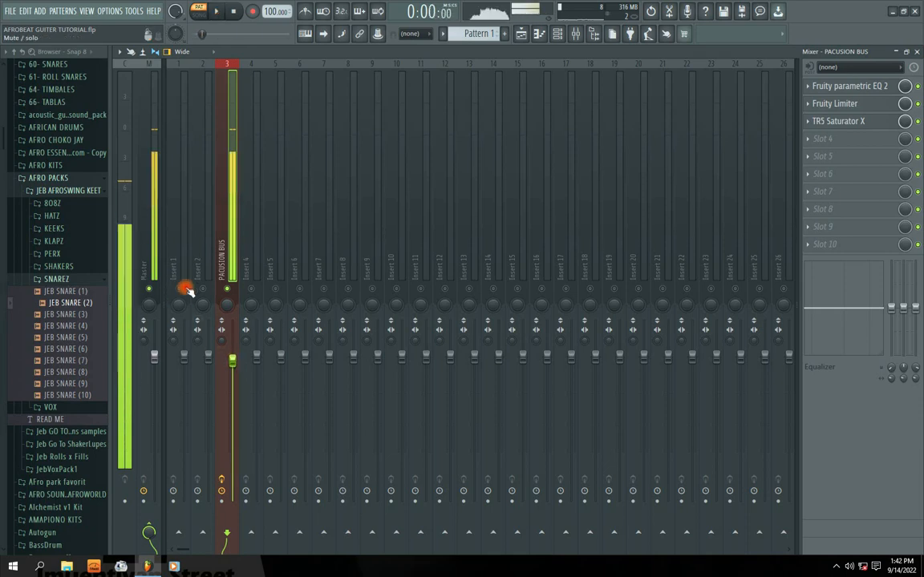
# Unmute the JEB KEEK (1) channel and enable all mixer tracks so the kick plays with the percussion bus
pyautogui.click(918, 52)
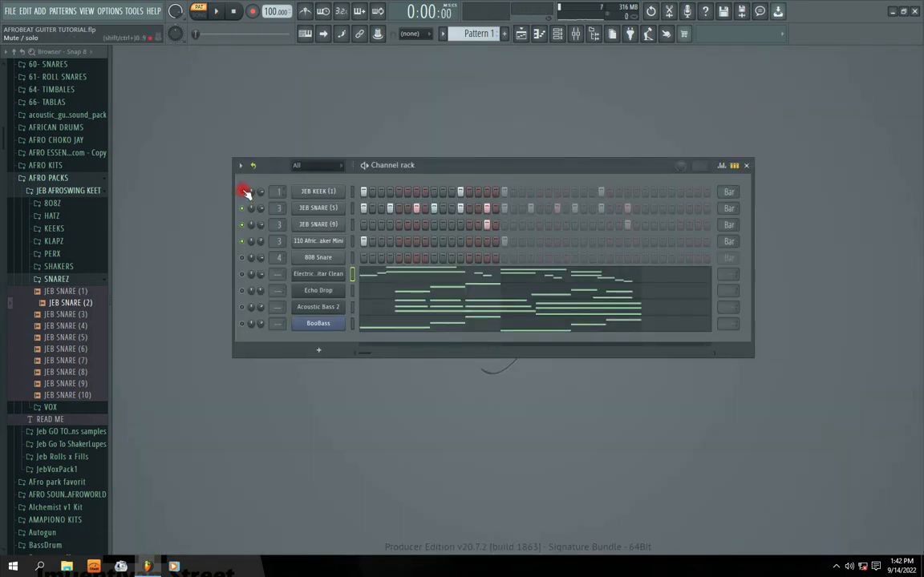
pyautogui.press('space')
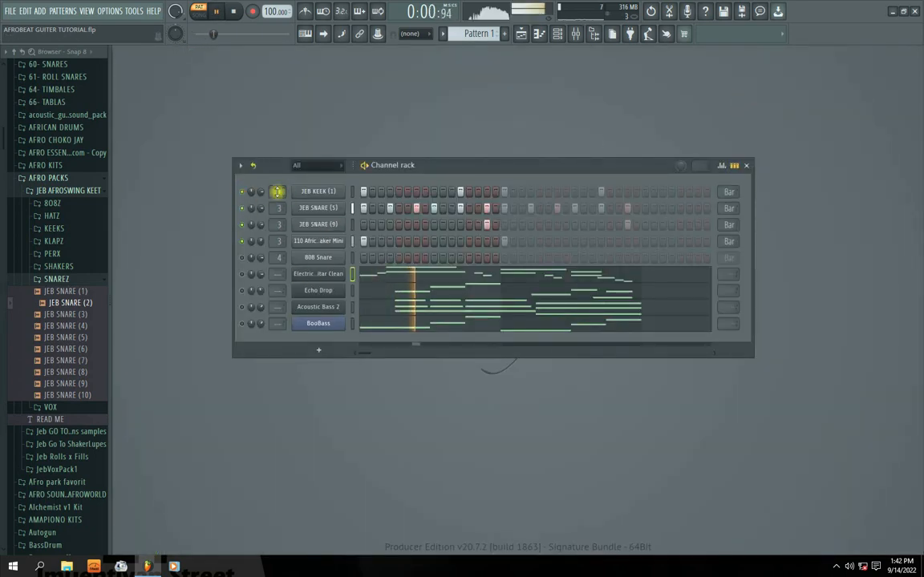
pyautogui.doubleClick(278, 193)
pyautogui.press('space')
# Lower the PACUSION BUS fader to about -1.9 dB while playing it together with the kick
pyautogui.press('space')
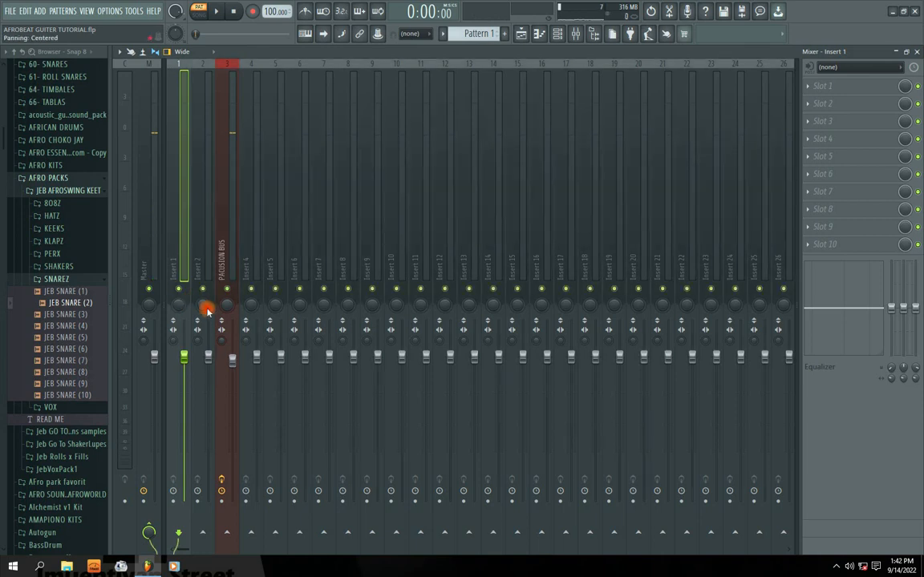
pyautogui.moveTo(232, 361); pyautogui.dragTo(232, 371)
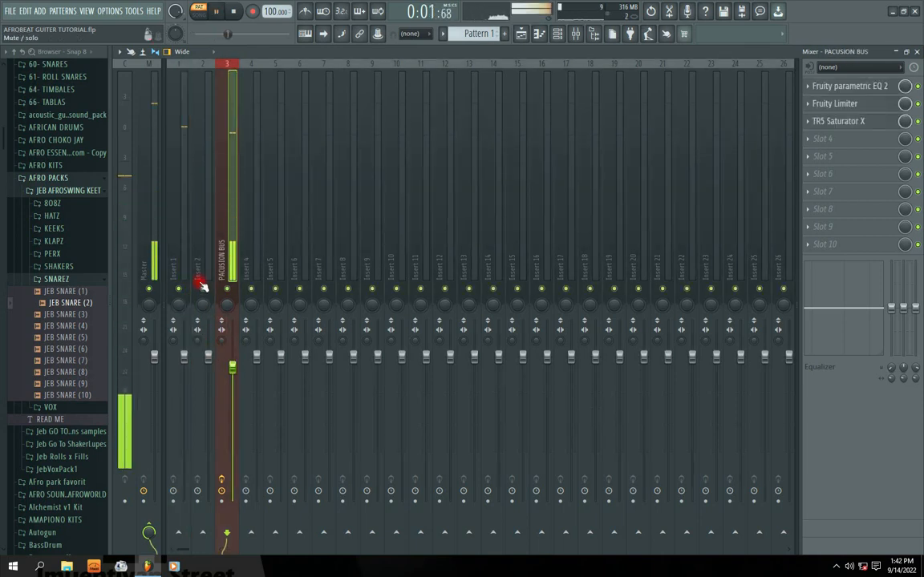
pyautogui.press('space')
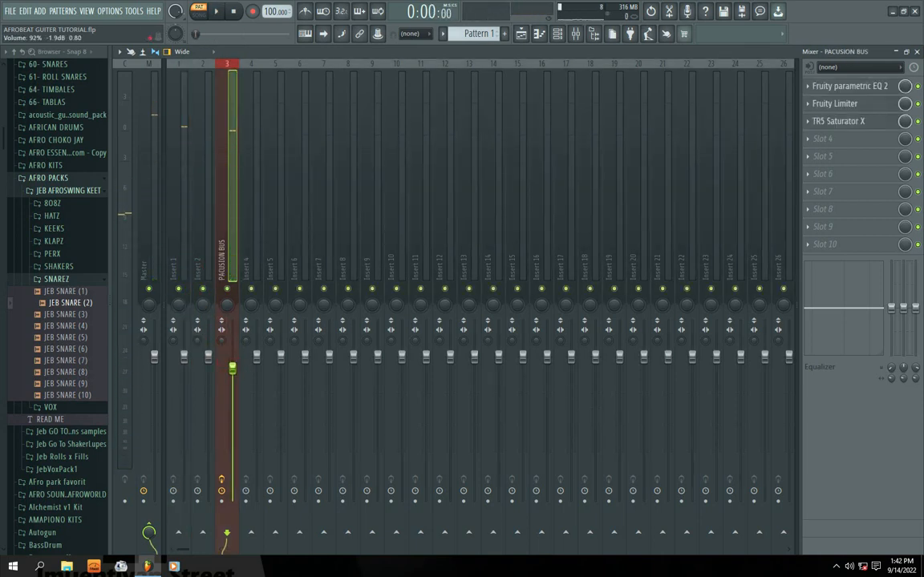
# Compare the kick and percussion playback with the PACUSION BUS effect slots disabled and enabled
pyautogui.press('space')
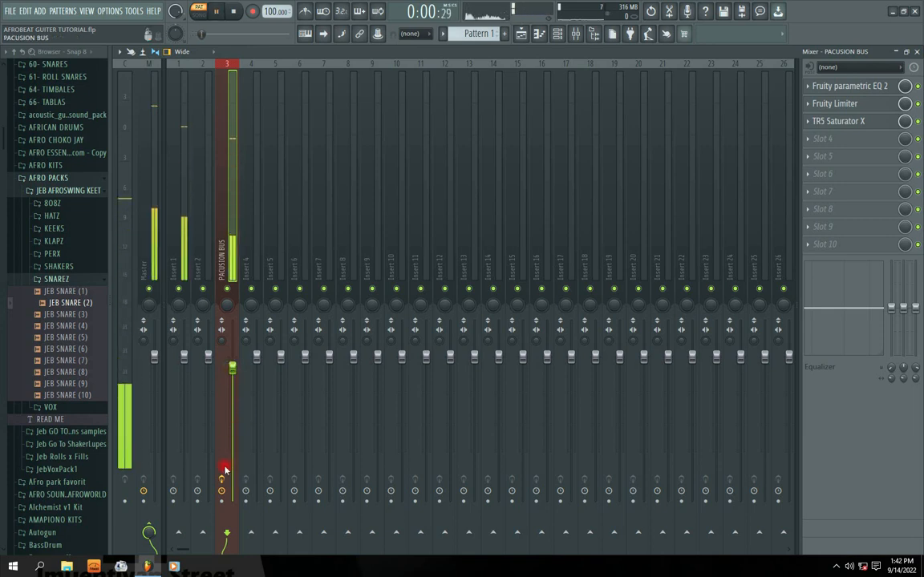
pyautogui.click(222, 482)
pyautogui.press('space')
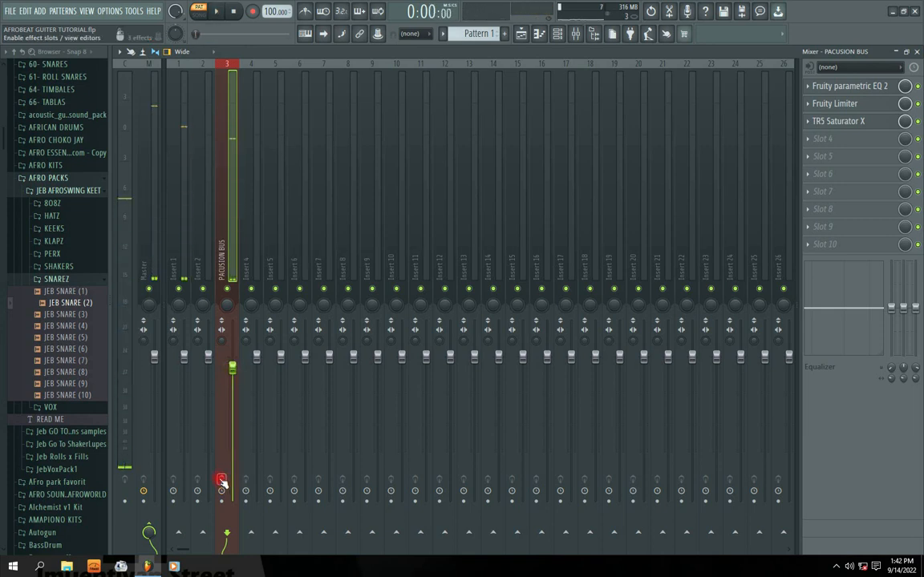
pyautogui.press('space')
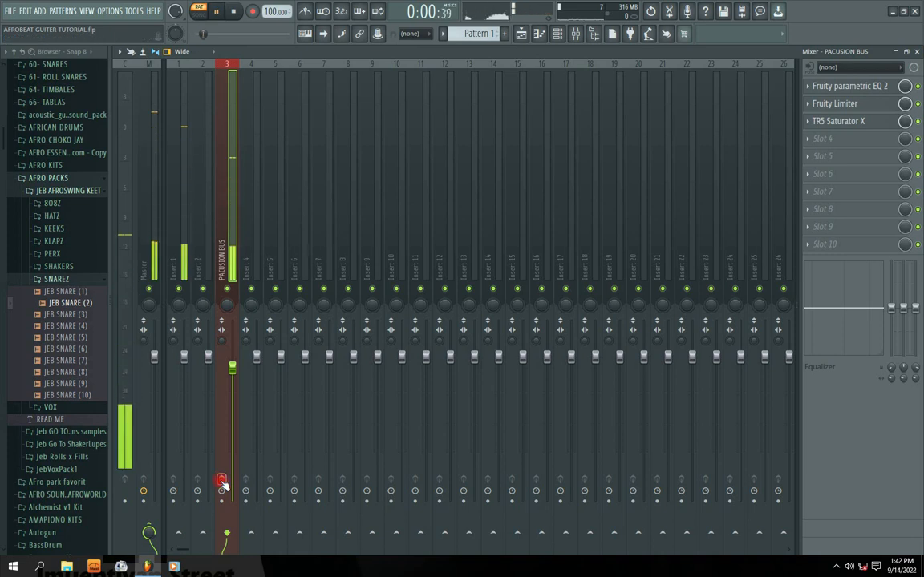
pyautogui.press('space')
pyautogui.press('space')
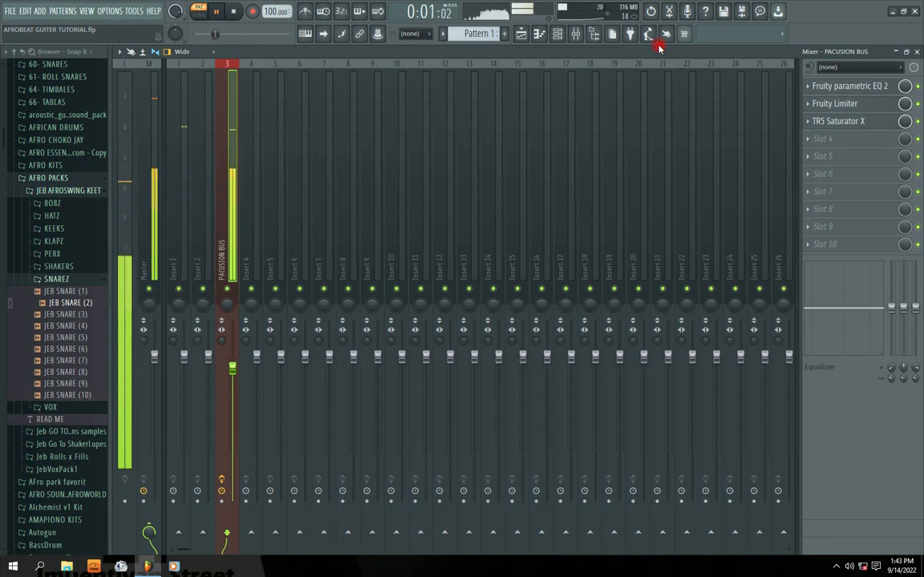
pyautogui.press('space')
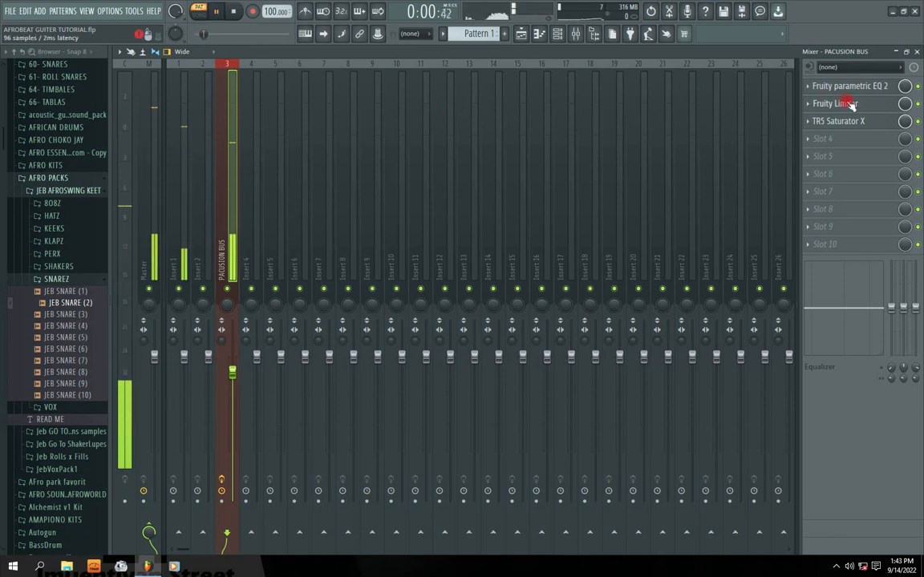
# Review the Fruity Limiter and TR5 Saturator X on PACUSION BUS and close the saturator's window
pyautogui.click(842, 104)
pyautogui.click(838, 121)
pyautogui.click(755, 146)
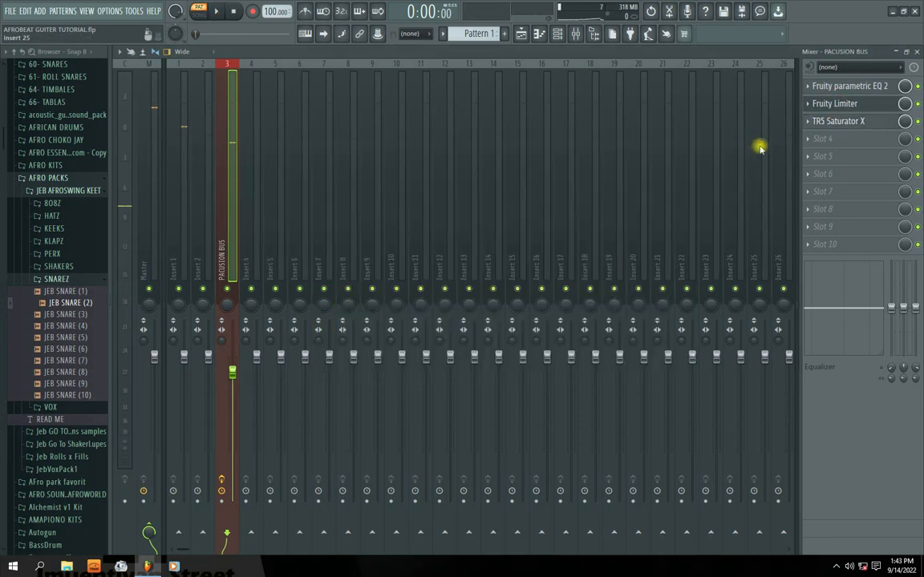
# Load a second Fruity Parametric EQ 2 into effect slot 4 of PACUSION BUS, after the saturator
pyautogui.click(838, 121)
pyautogui.click(823, 138)
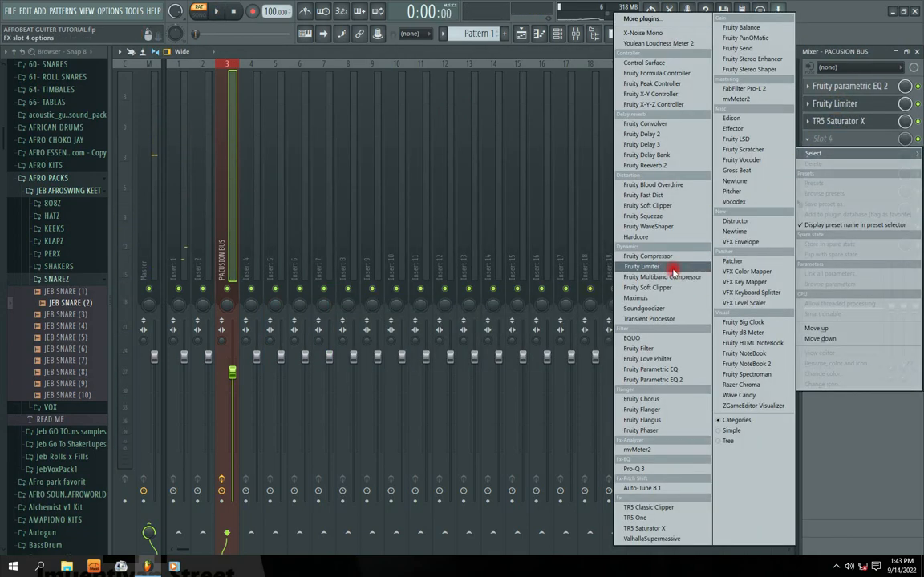
pyautogui.click(670, 383)
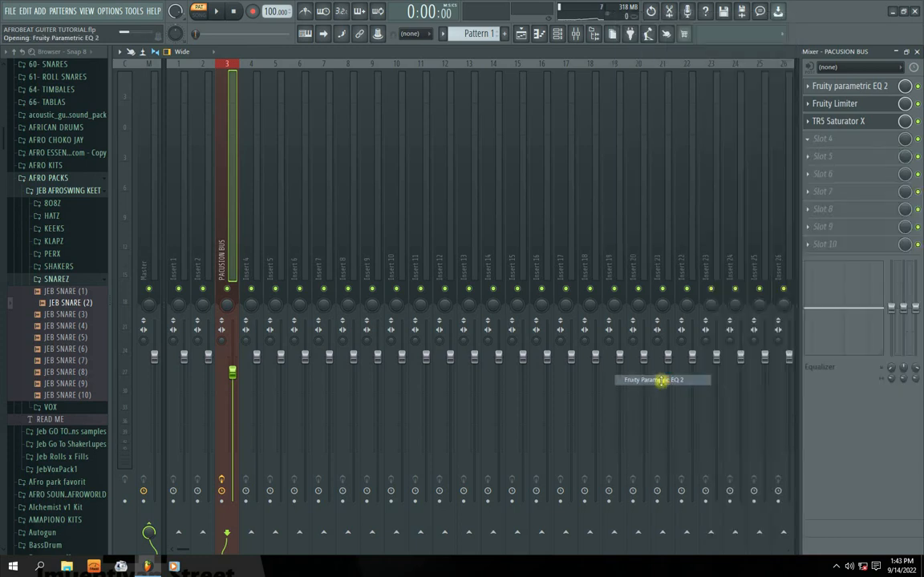
# In the new slot 4 EQ, roll off the lows with band 1 and lower the band 7 high shelf at about 9.8 kHz during playback
pyautogui.moveTo(296, 151); pyautogui.dragTo(455, 154)
pyautogui.press('space')
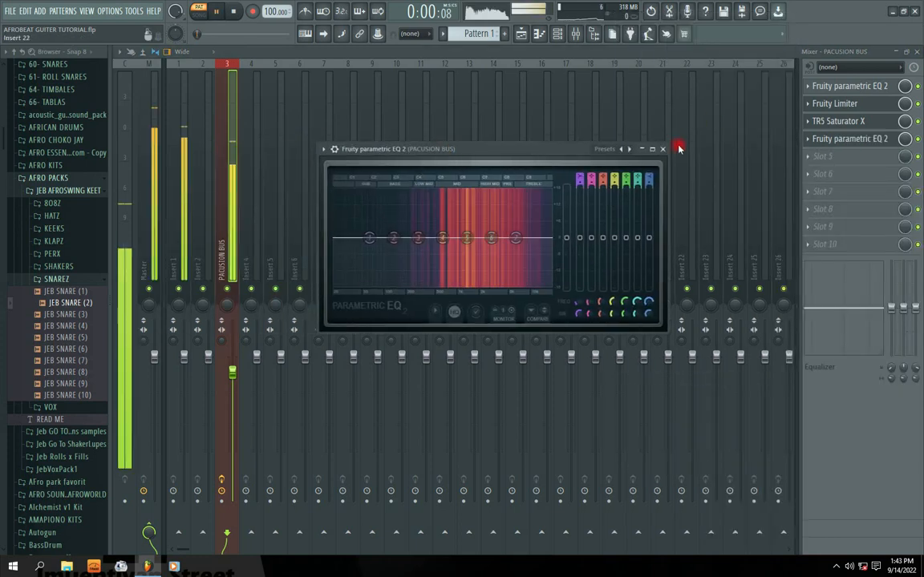
pyautogui.moveTo(527, 244)
pyautogui.mouseDown()
pyautogui.moveTo(454, 241)
pyautogui.moveTo(552, 256)
pyautogui.moveTo(534, 255)
pyautogui.mouseUp()
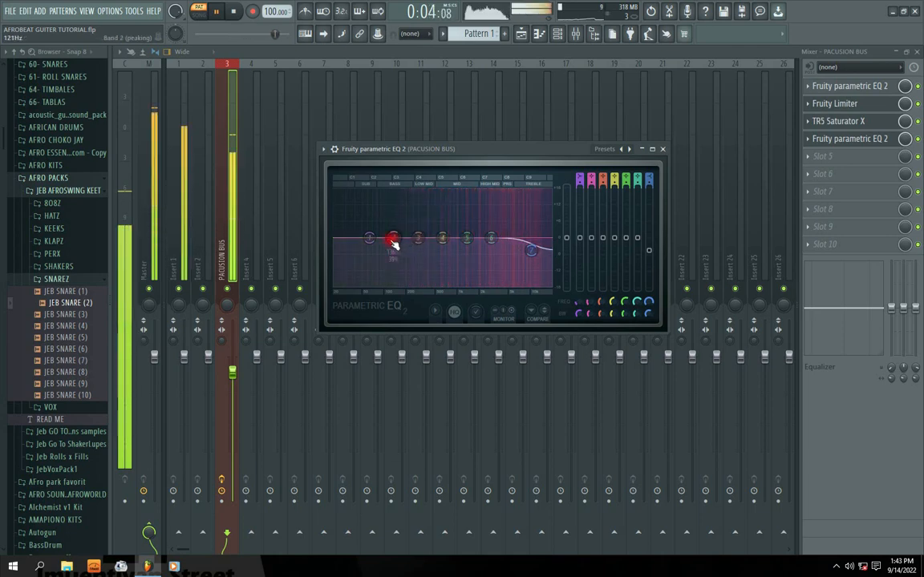
pyautogui.moveTo(369, 238); pyautogui.dragTo(371, 281)
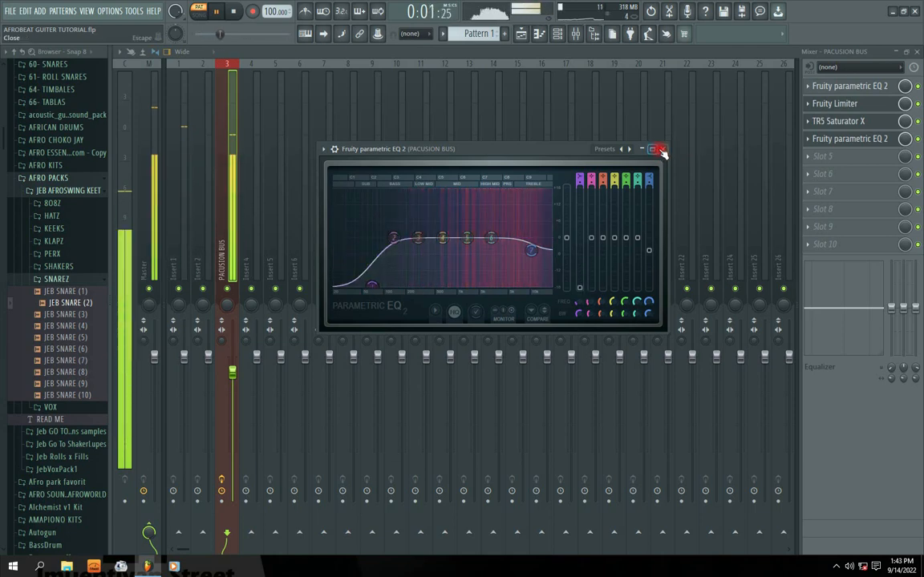
pyautogui.moveTo(531, 251); pyautogui.dragTo(531, 265)
pyautogui.moveTo(531, 234)
pyautogui.mouseDown()
pyautogui.moveTo(528, 214)
pyautogui.moveTo(530, 247)
pyautogui.mouseUp()
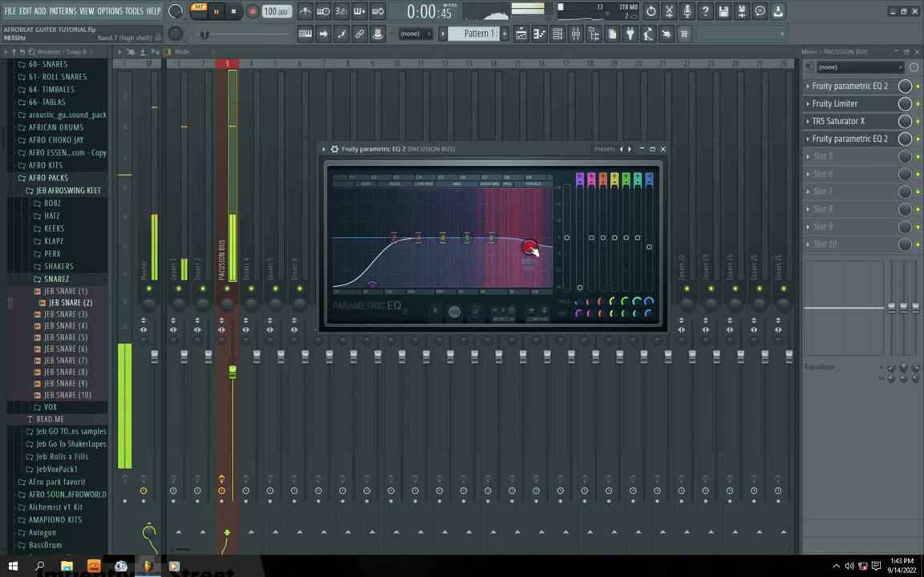
pyautogui.press('space')
pyautogui.press('space')
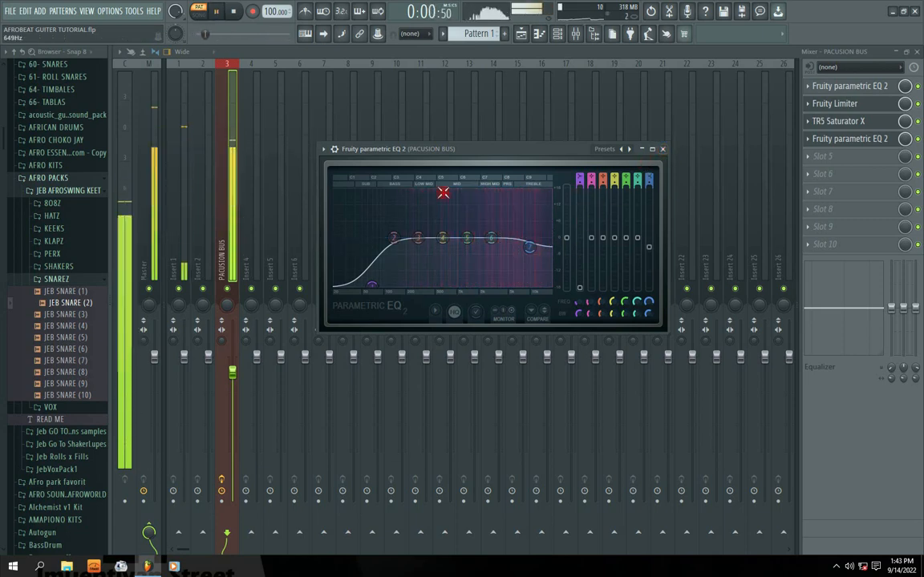
# Play the kick and percussion to compare the sound with the PACUSION BUS effects, including the new EQ, off and on
pyautogui.click(227, 289)
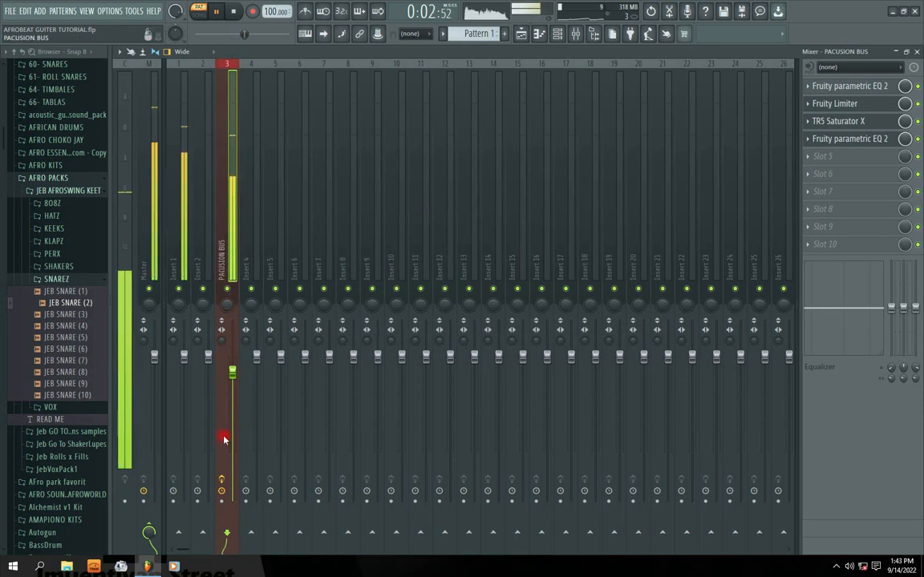
pyautogui.click(222, 481)
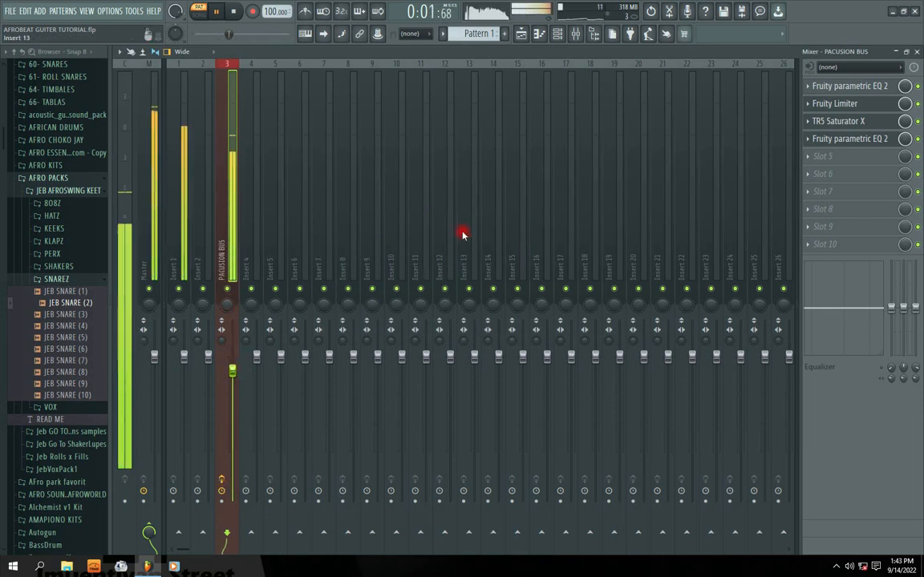
pyautogui.rightClick(820, 145)
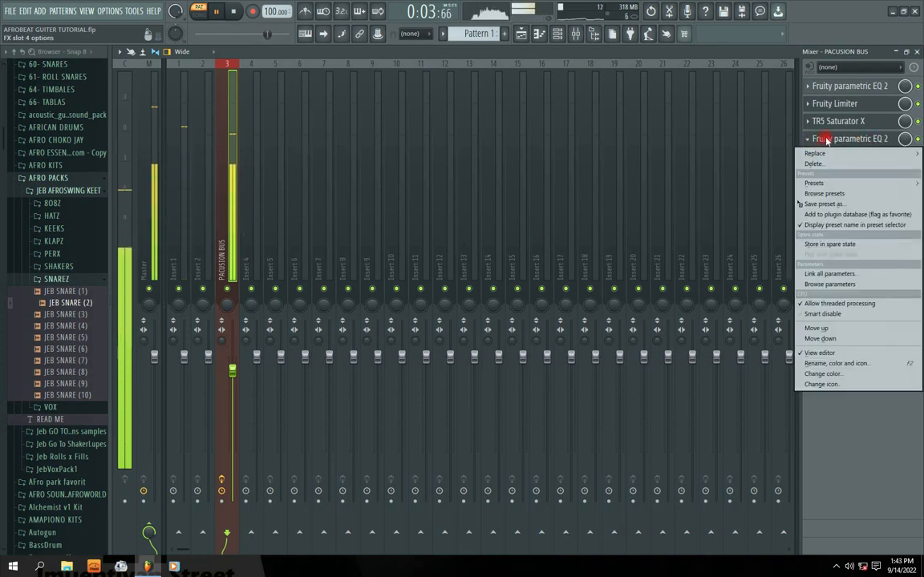
pyautogui.click(909, 137)
pyautogui.press('space')
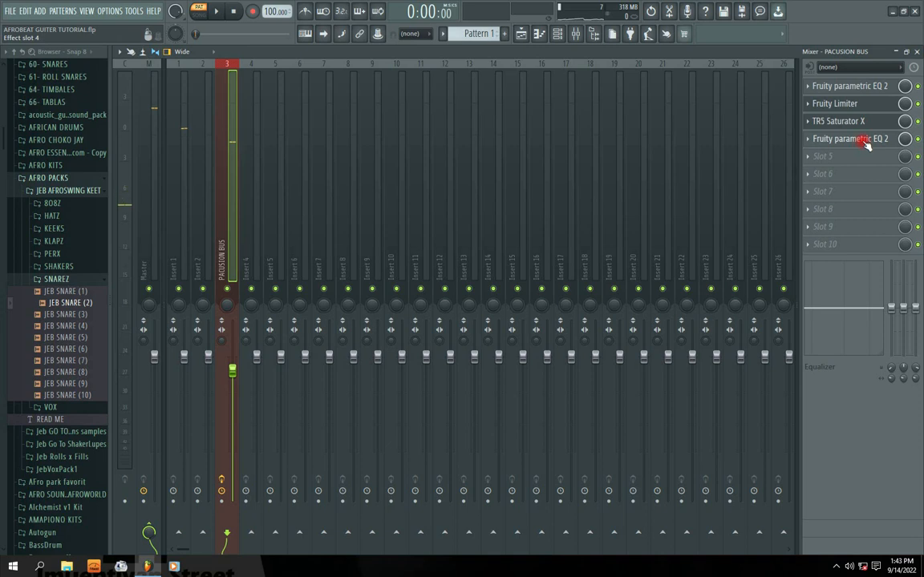
# Shift the slot 4 EQ's high-shelf cut up to about 17.7 kHz, raise the low cut's frequency slightly, and close the EQ
pyautogui.click(863, 145)
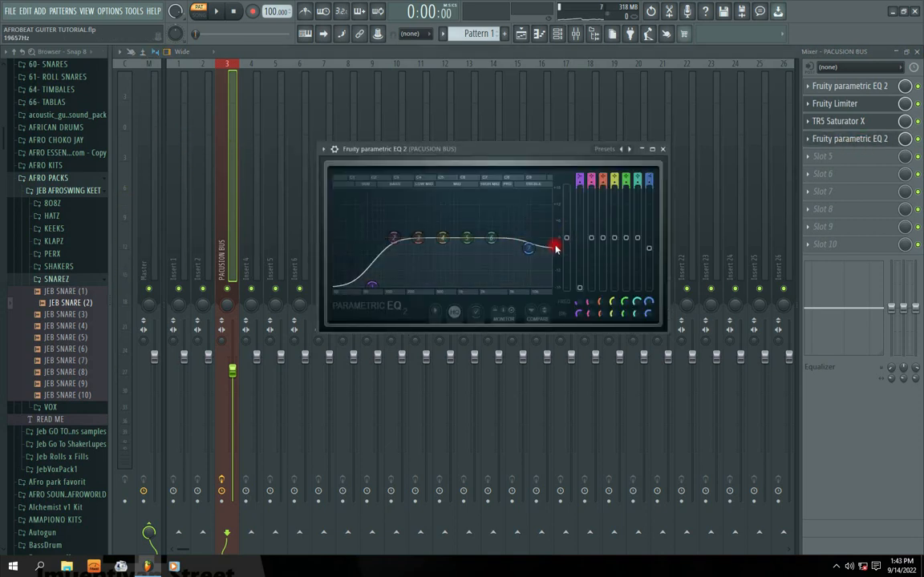
pyautogui.press('space')
pyautogui.moveTo(529, 248); pyautogui.dragTo(550, 253)
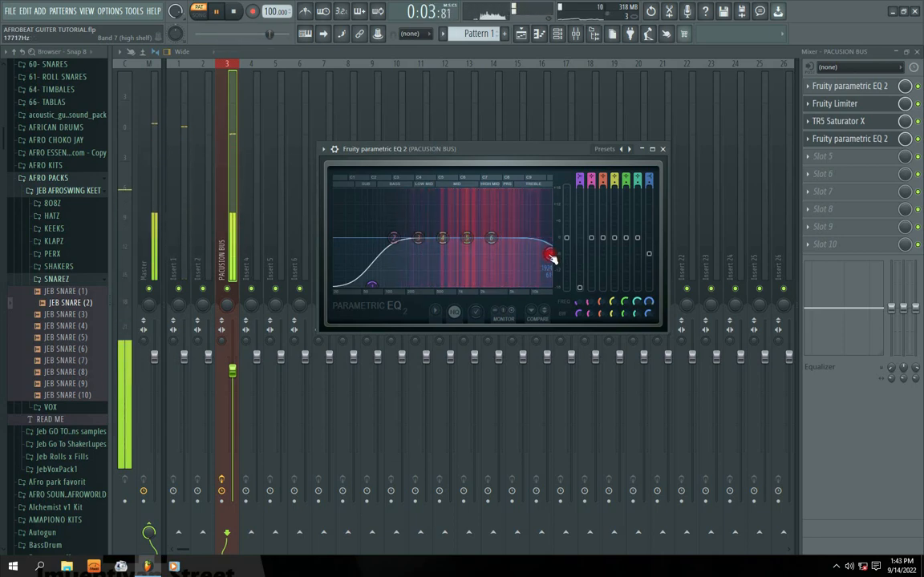
pyautogui.moveTo(377, 286); pyautogui.dragTo(382, 286)
pyautogui.moveTo(393, 238)
pyautogui.mouseDown()
pyautogui.moveTo(390, 250)
pyautogui.moveTo(394, 238)
pyautogui.mouseUp()
pyautogui.click(661, 149)
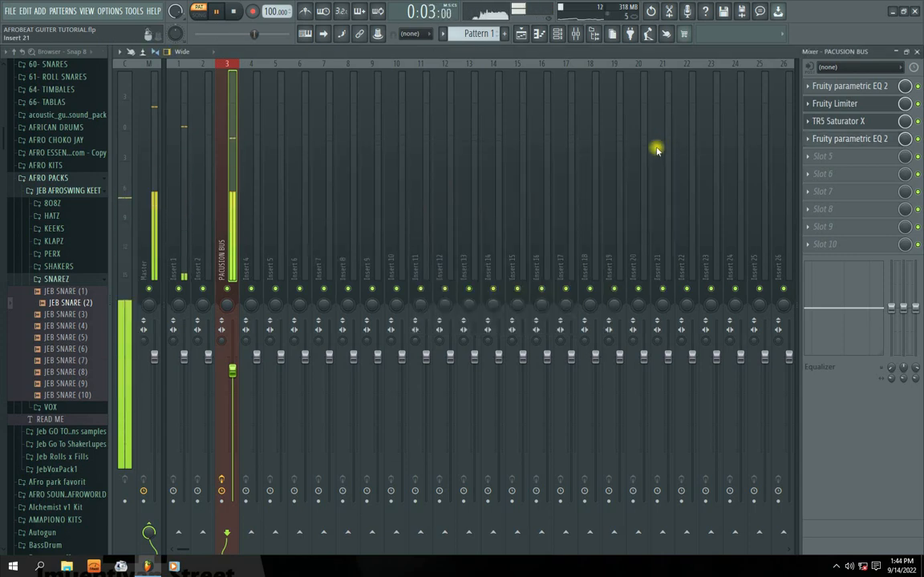
pyautogui.press('space')
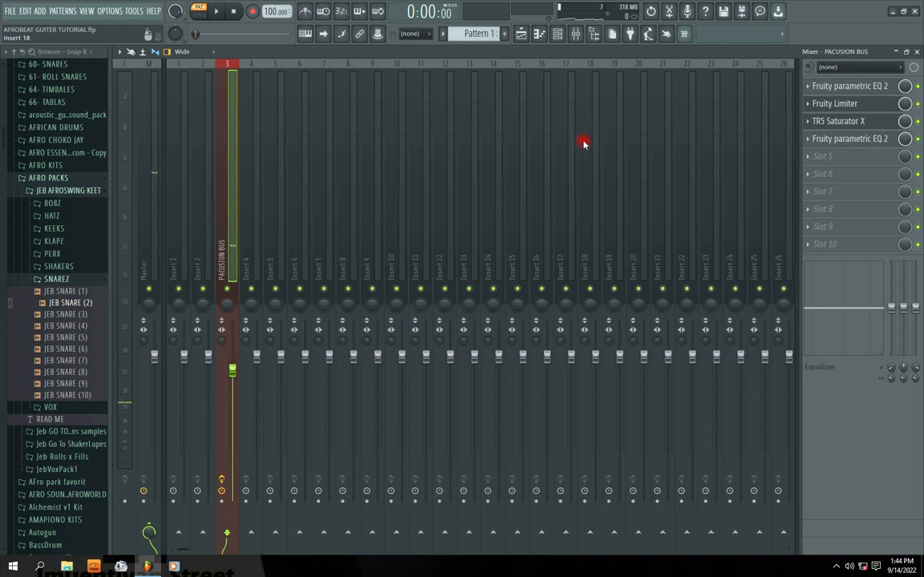
# Review the PACUSION BUS effects one by one: the first Parametric EQ 2, the Fruity Limiter, the TR5 Saturator X and the second EQ
pyautogui.click(870, 86)
pyautogui.click(630, 142)
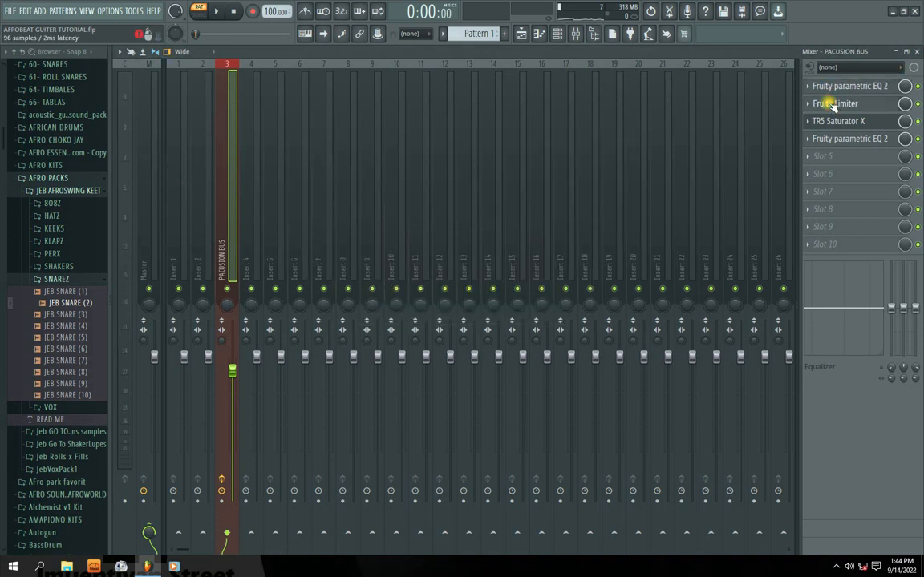
pyautogui.click(850, 110)
pyautogui.click(664, 150)
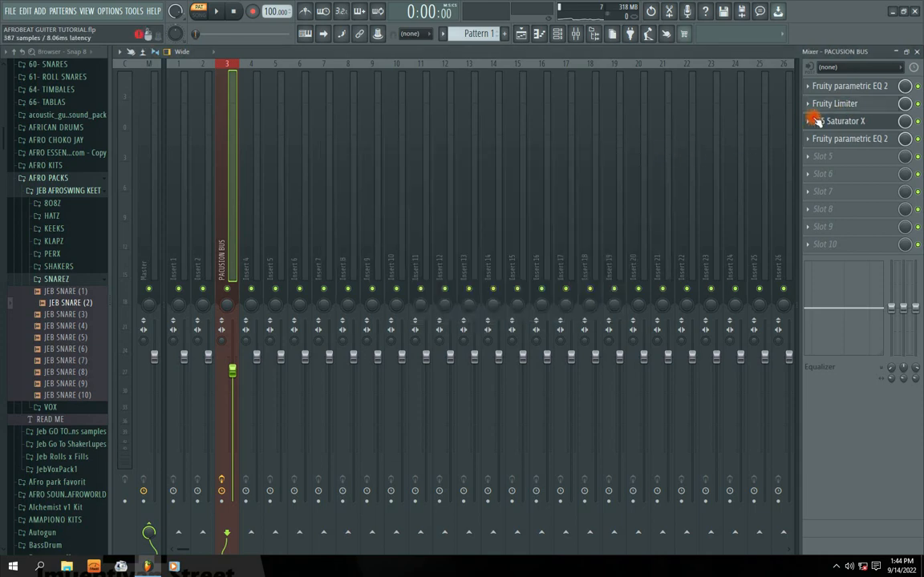
pyautogui.click(870, 121)
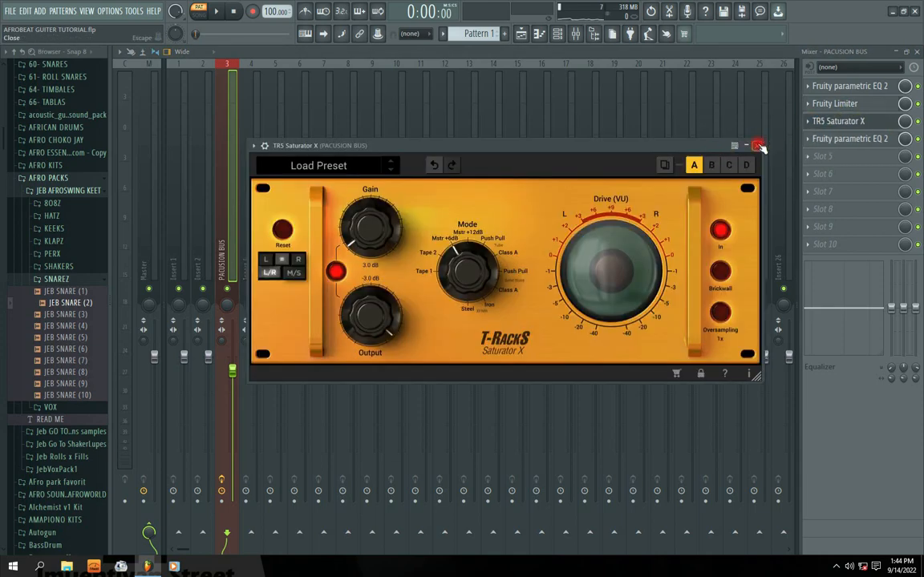
pyautogui.click(758, 147)
pyautogui.click(856, 138)
pyautogui.click(662, 150)
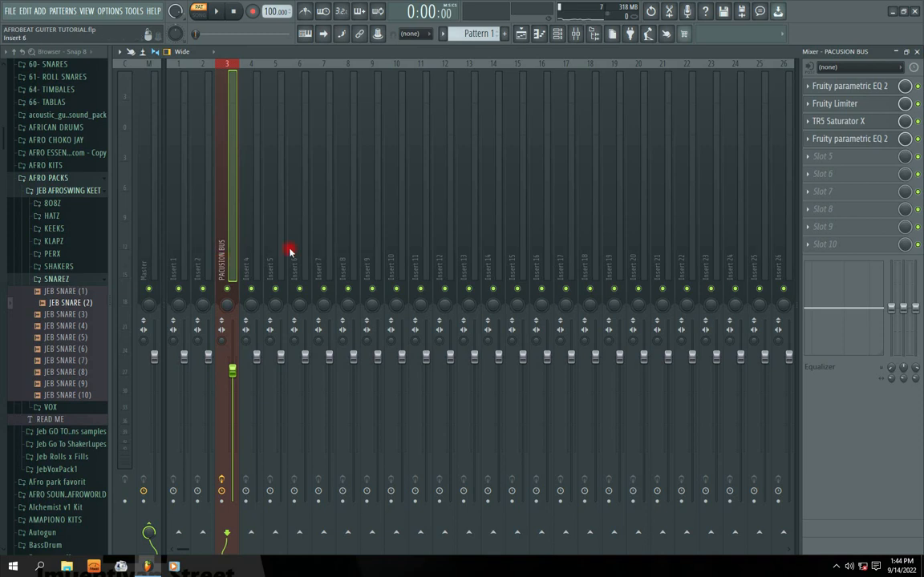
pyautogui.press('space')
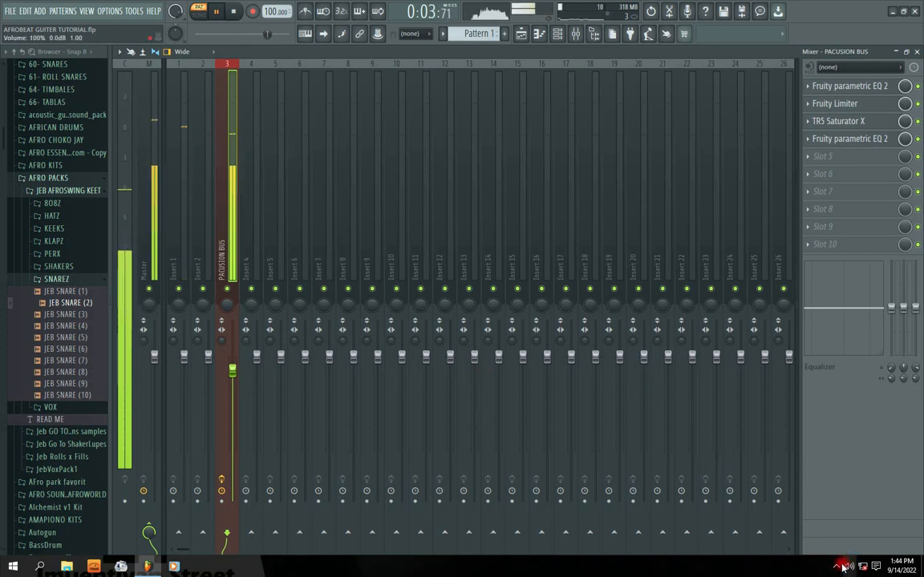
pyautogui.press('space')
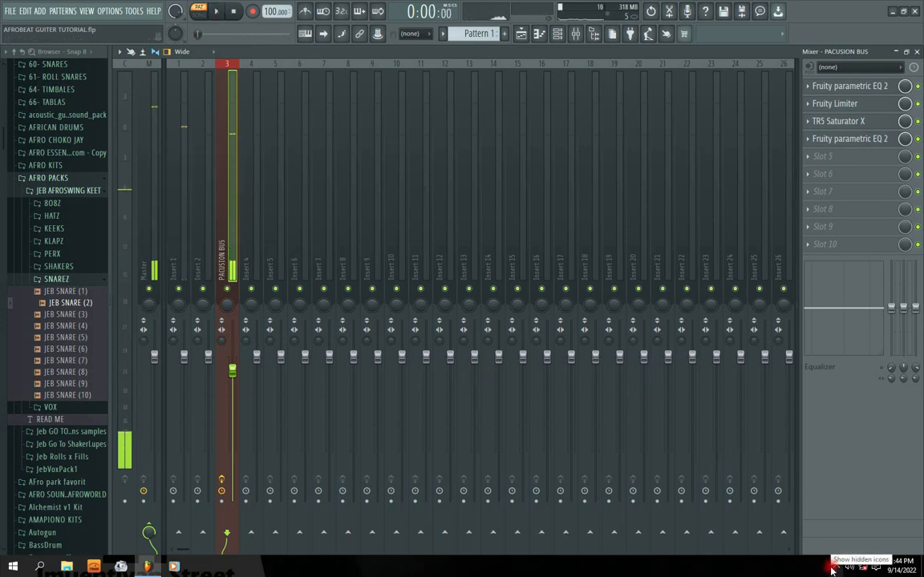
pyautogui.click(835, 566)
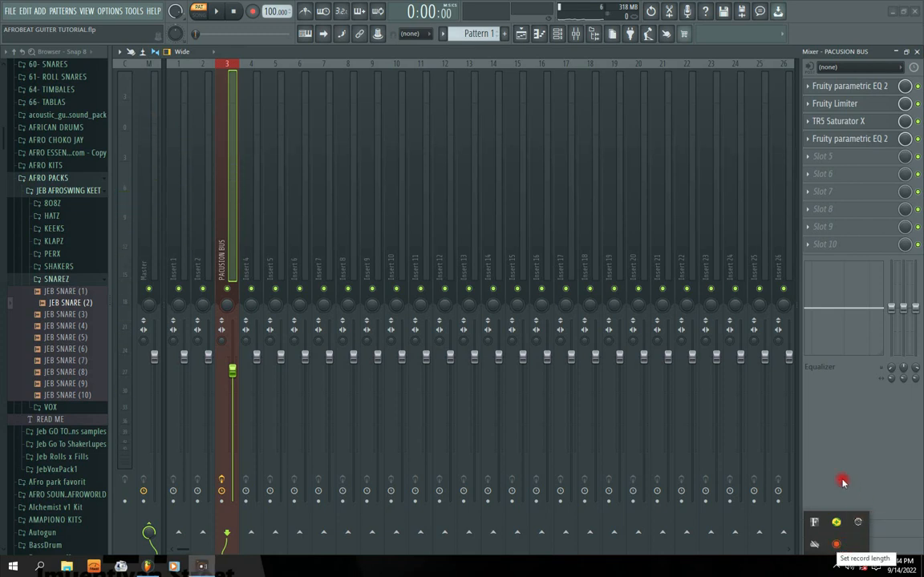
pyautogui.click(834, 391)
# Lower the PACUSION BUS fader to about -3.3 dB while playing it against the kick on Insert 1
pyautogui.press('space')
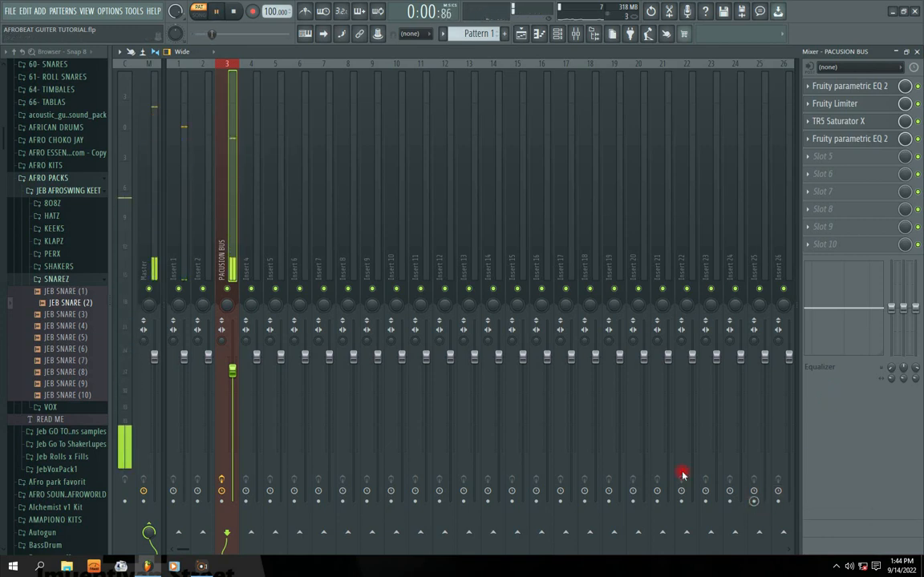
pyautogui.click(198, 265)
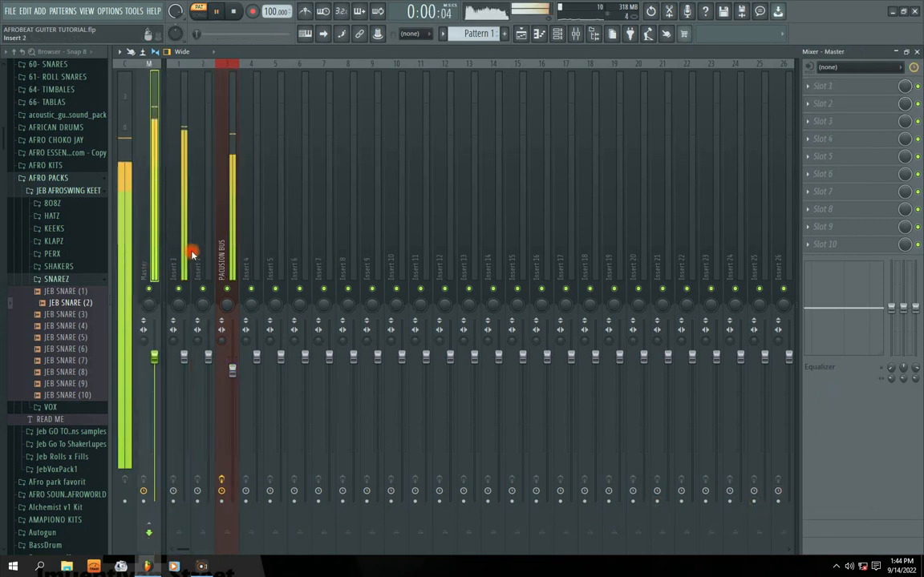
pyautogui.click(223, 252)
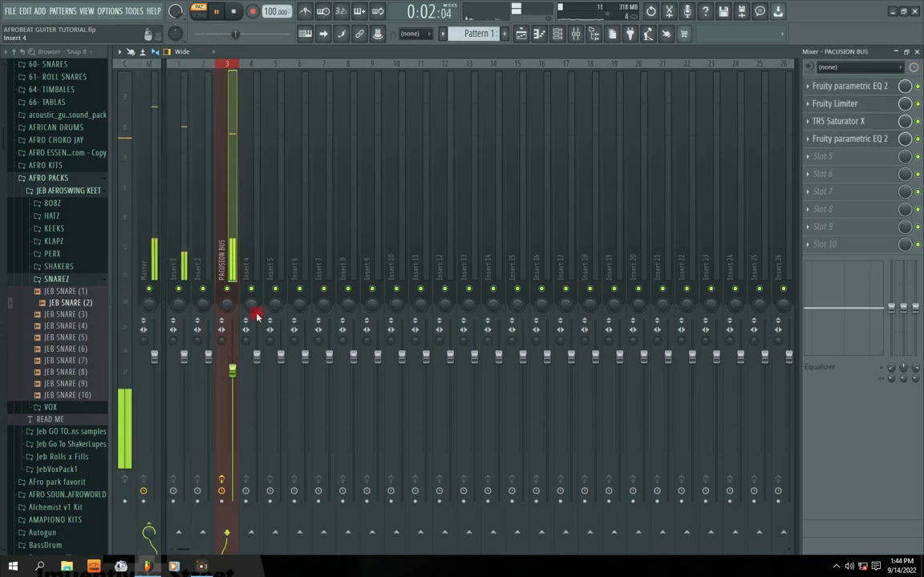
pyautogui.moveTo(232, 373); pyautogui.dragTo(232, 376)
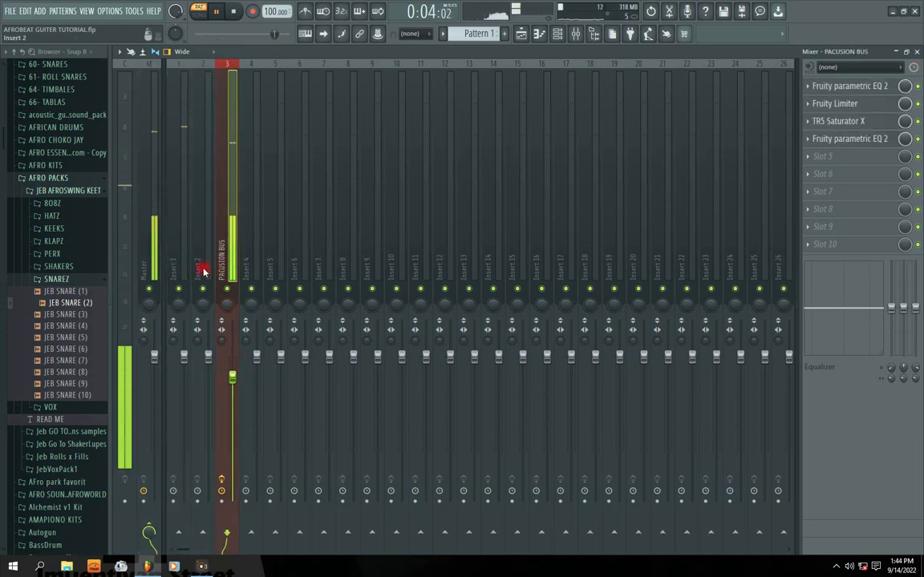
pyautogui.click(178, 262)
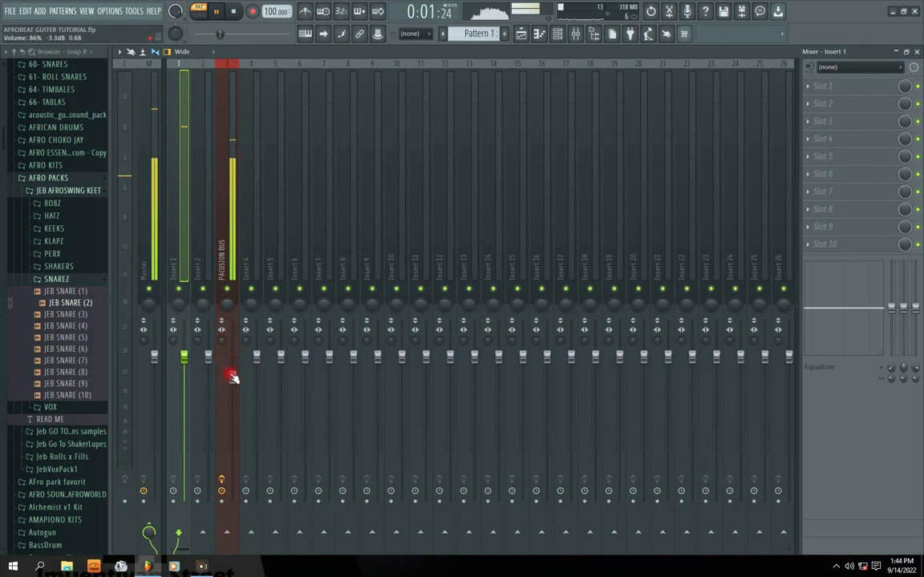
pyautogui.click(233, 377)
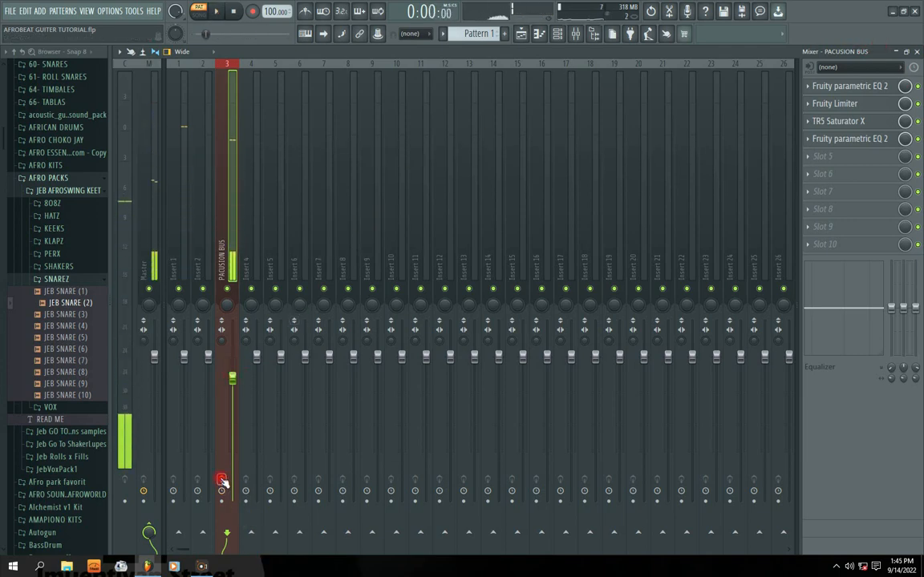
# Re-enable the PACUSION BUS effect slots and play the percussion against the kick on Insert 1
pyautogui.click(222, 480)
pyautogui.press('space')
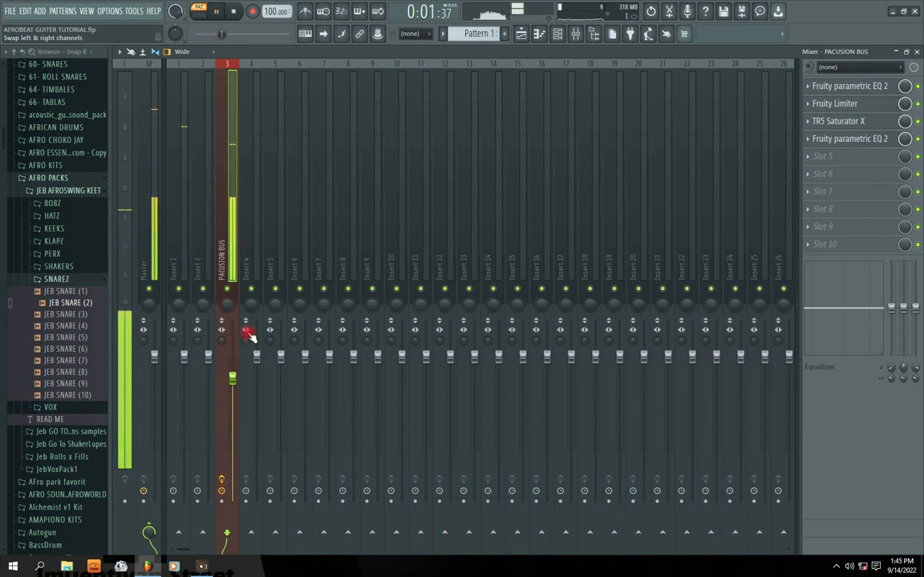
pyautogui.click(196, 269)
pyautogui.press('space')
pyautogui.click(176, 269)
pyautogui.press('space')
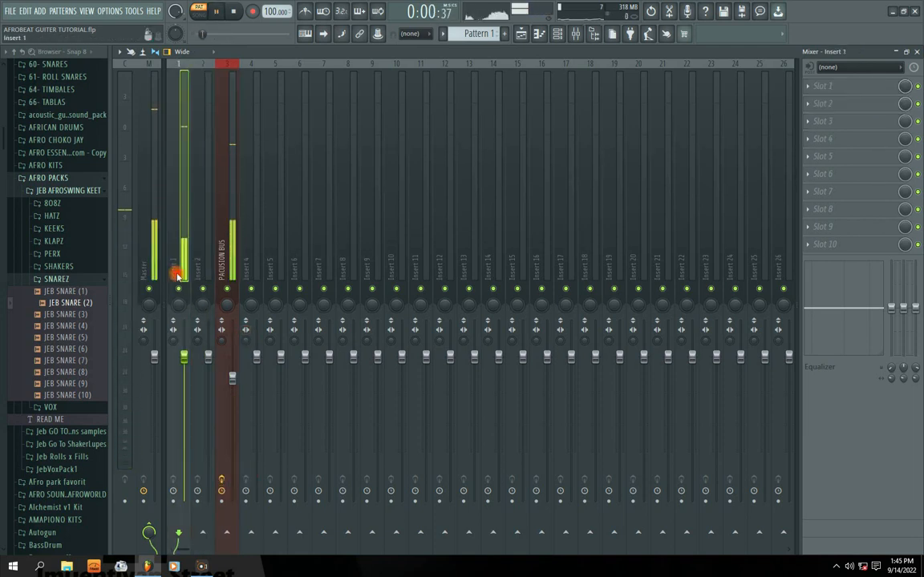
# Raise the PACUSION BUS fader slightly to balance the percussion with the kick, and stop playback
pyautogui.rightClick(186, 359)
pyautogui.click(204, 366)
pyautogui.click(233, 371)
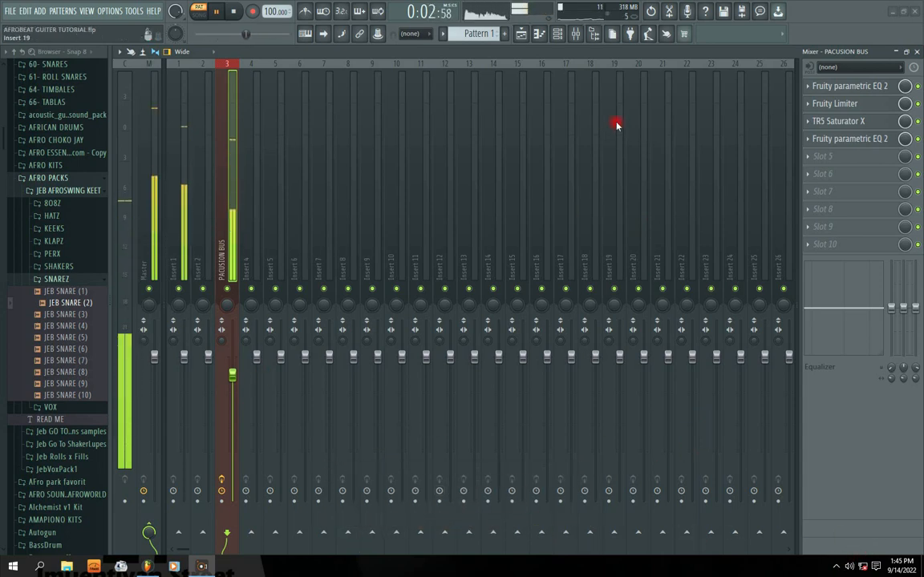
pyautogui.press('space')
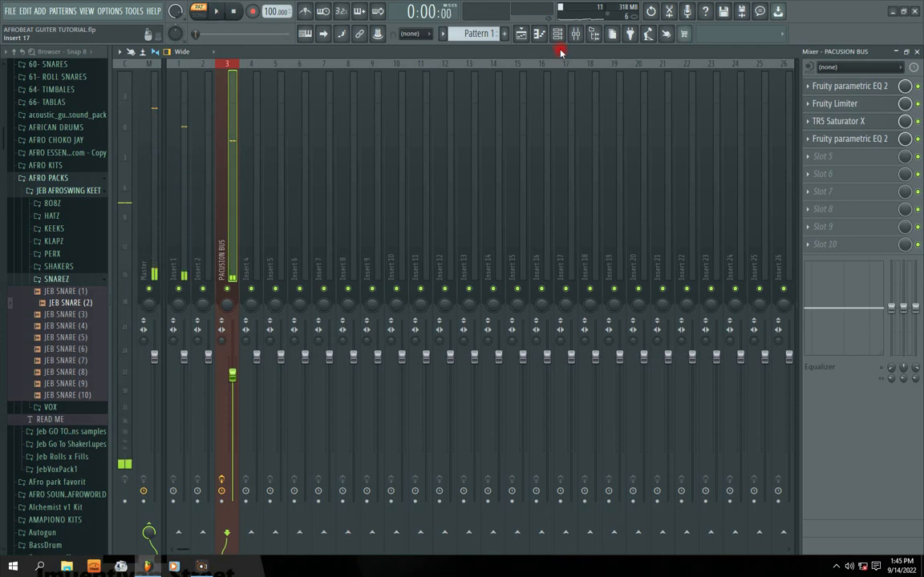
# Collapse the mixer to reach the channel rack and unmute Echo Drop, Acoustic Bass 2 and BooBass while the pattern plays
pyautogui.doubleClick(561, 52)
pyautogui.moveTo(477, 166); pyautogui.dragTo(494, 160)
pyautogui.press('space')
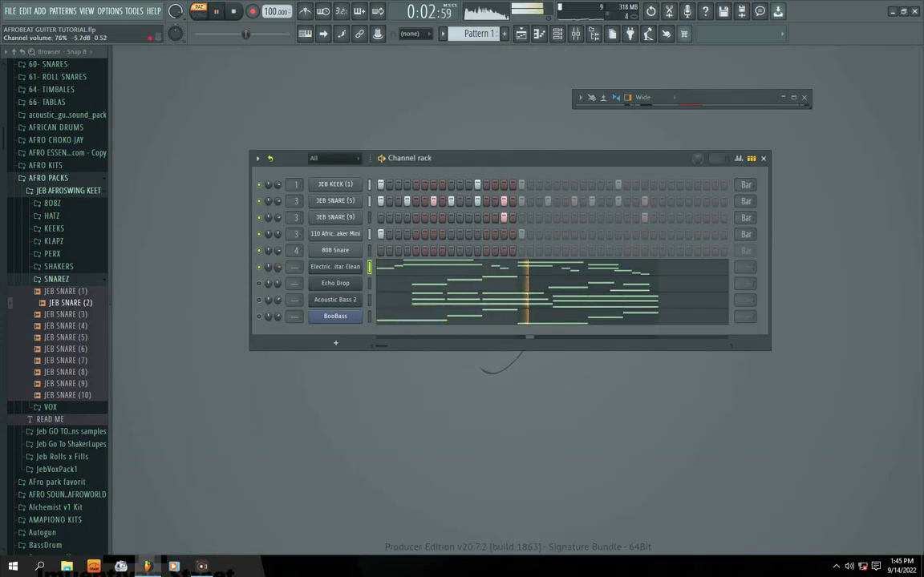
pyautogui.moveTo(268, 266); pyautogui.dragTo(277, 319)
pyautogui.click(260, 317)
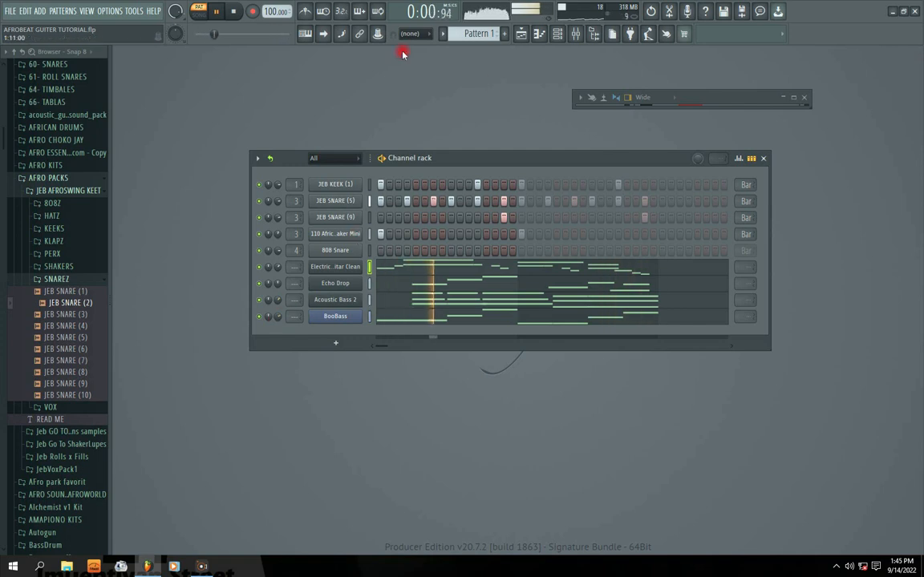
pyautogui.moveTo(470, 158); pyautogui.dragTo(444, 149)
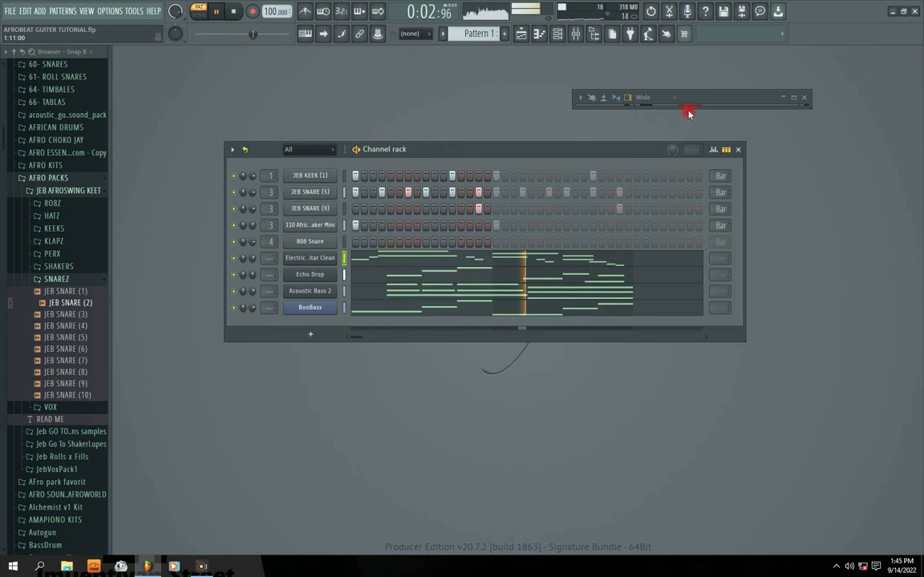
pyautogui.moveTo(693, 97); pyautogui.dragTo(706, 97)
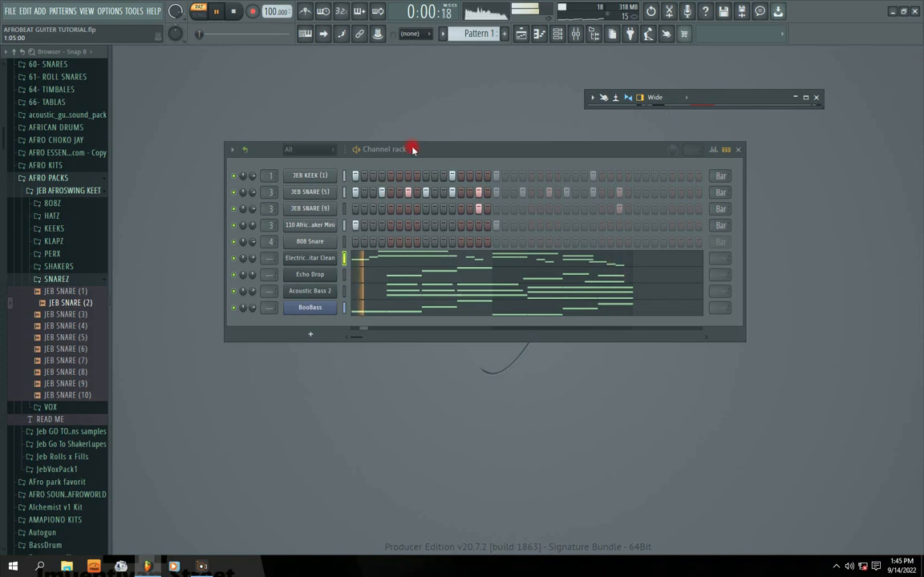
pyautogui.moveTo(412, 149); pyautogui.dragTo(424, 152)
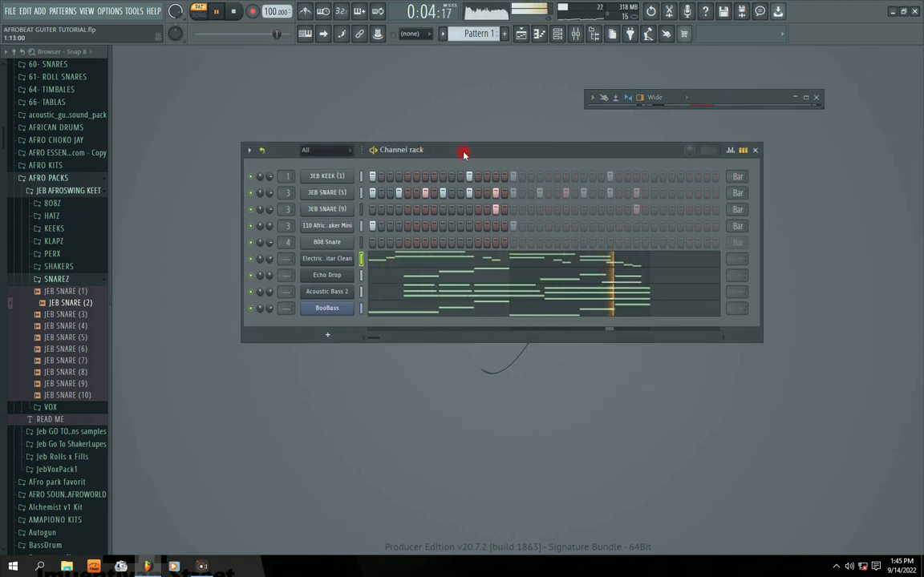
# Adjust the Acoustic Bass 2 channel volume and reset the BooBass channel volume while the pattern plays
pyautogui.moveTo(446, 150)
pyautogui.mouseDown()
pyautogui.moveTo(465, 149)
pyautogui.moveTo(451, 147)
pyautogui.mouseUp()
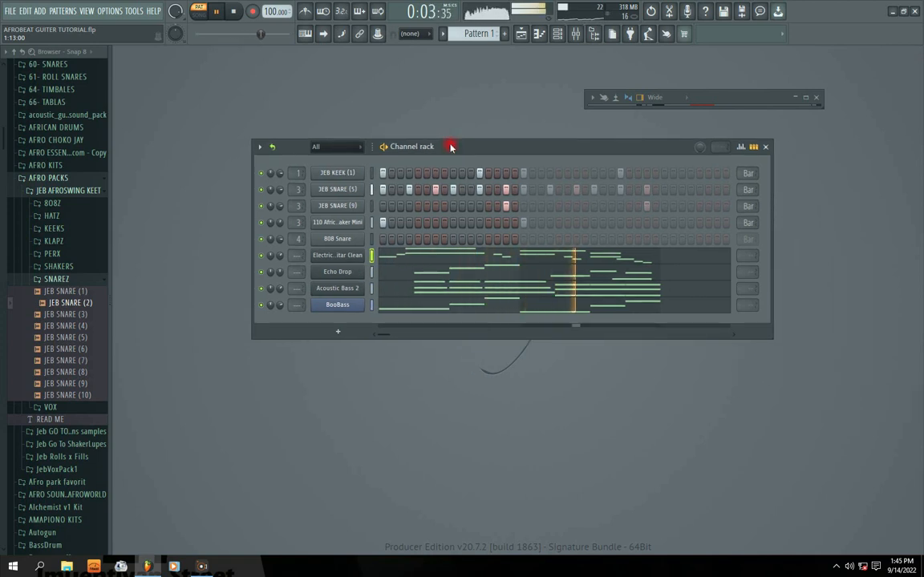
pyautogui.moveTo(481, 149); pyautogui.dragTo(478, 157)
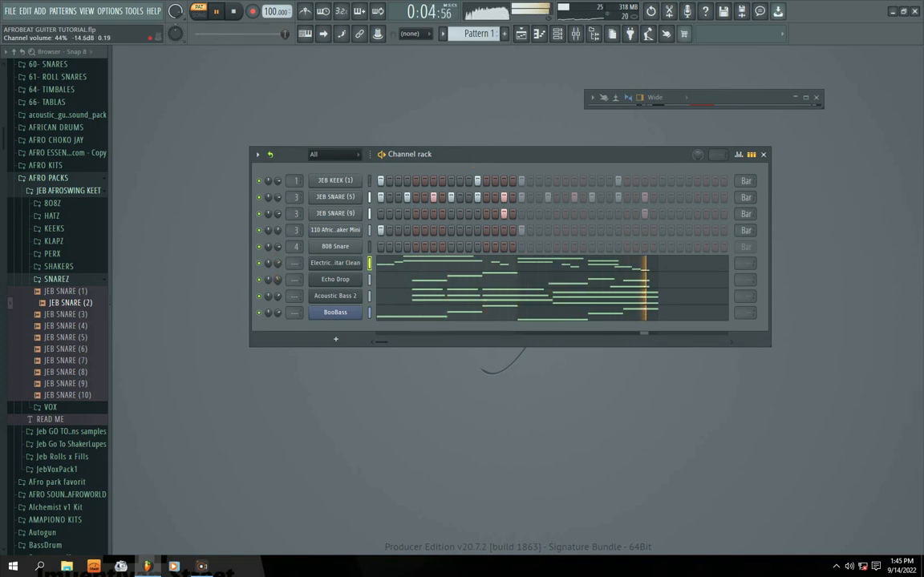
pyautogui.moveTo(277, 299); pyautogui.dragTo(278, 304)
pyautogui.rightClick(281, 316)
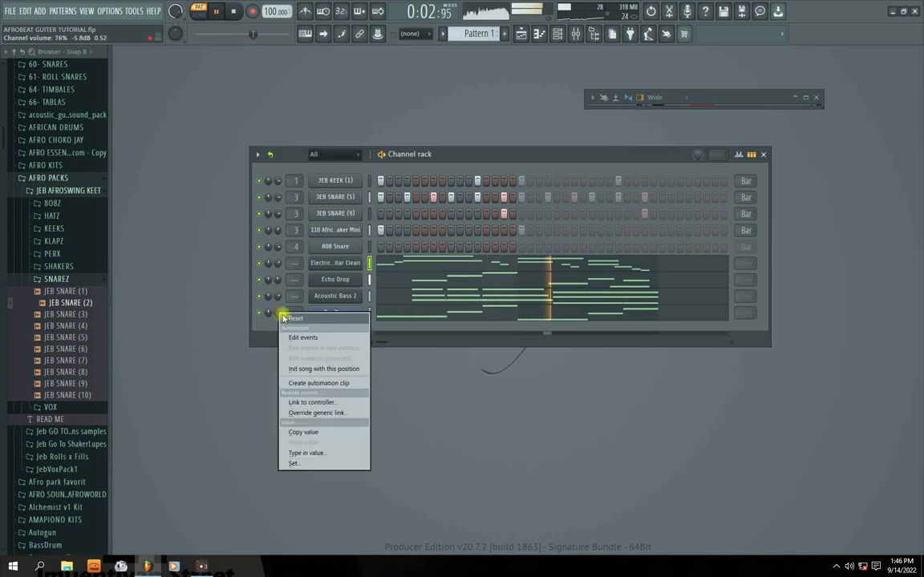
pyautogui.click(283, 318)
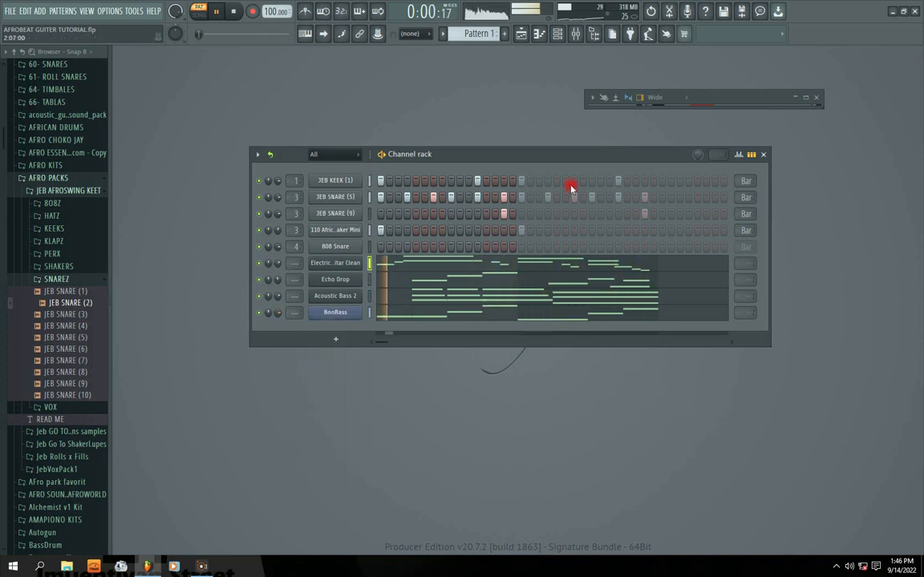
pyautogui.moveTo(507, 154); pyautogui.dragTo(453, 174)
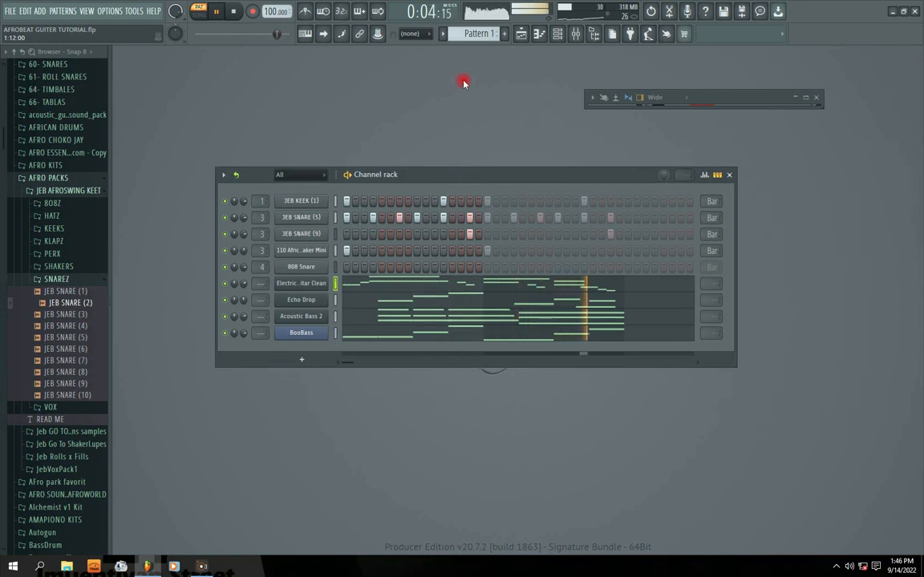
# Turn off loop points for the 110 African Shaker Mini sample and set its channel volume to about 58%
pyautogui.click(305, 251)
pyautogui.moveTo(312, 106); pyautogui.dragTo(419, 125)
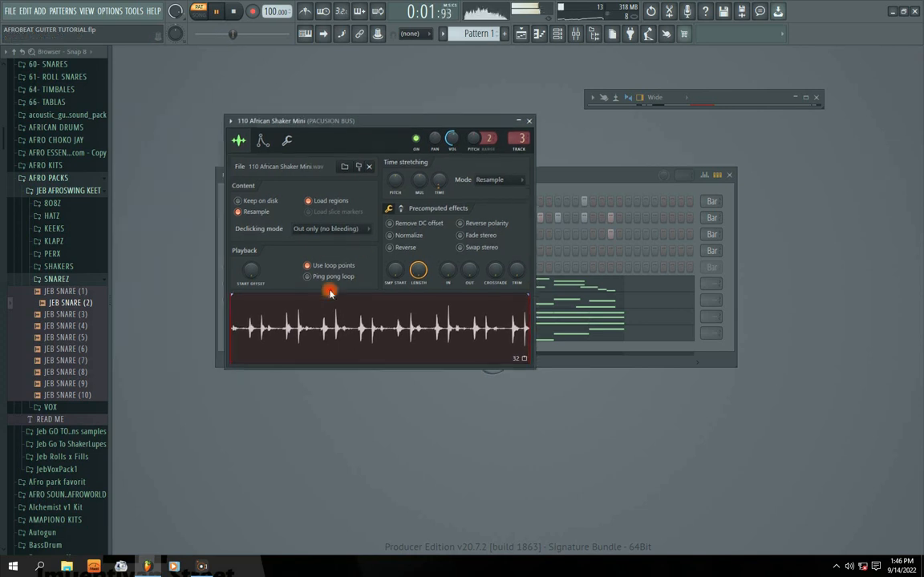
pyautogui.click(529, 120)
pyautogui.moveTo(261, 270); pyautogui.dragTo(244, 254)
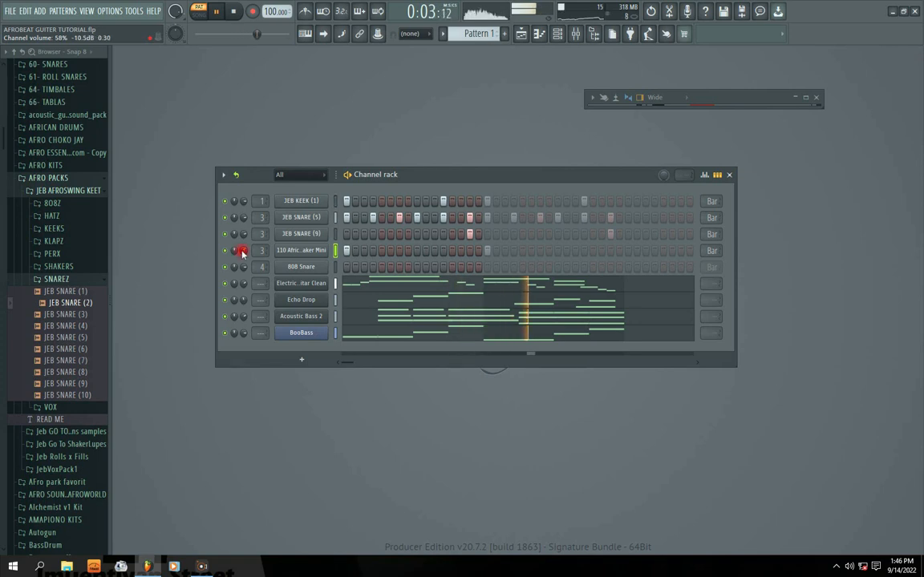
pyautogui.click(296, 252)
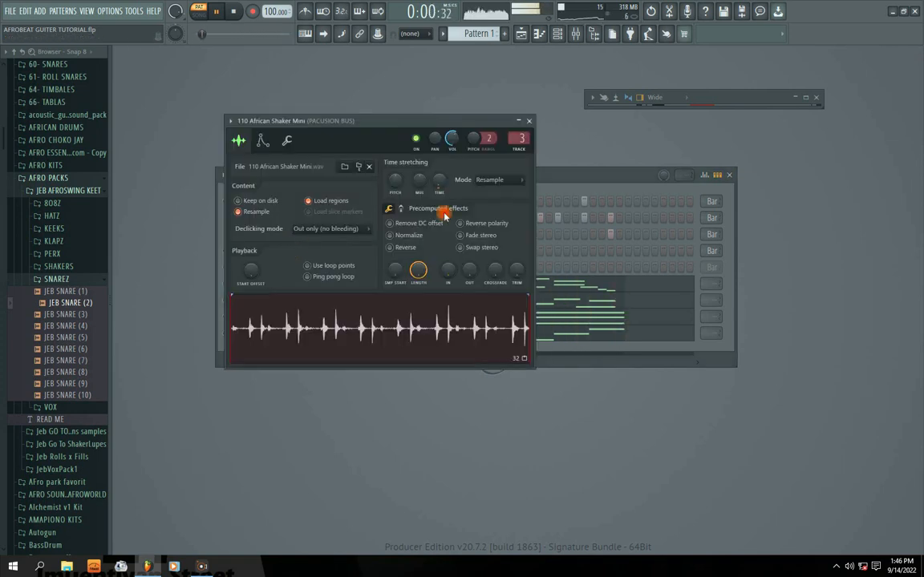
pyautogui.click(531, 121)
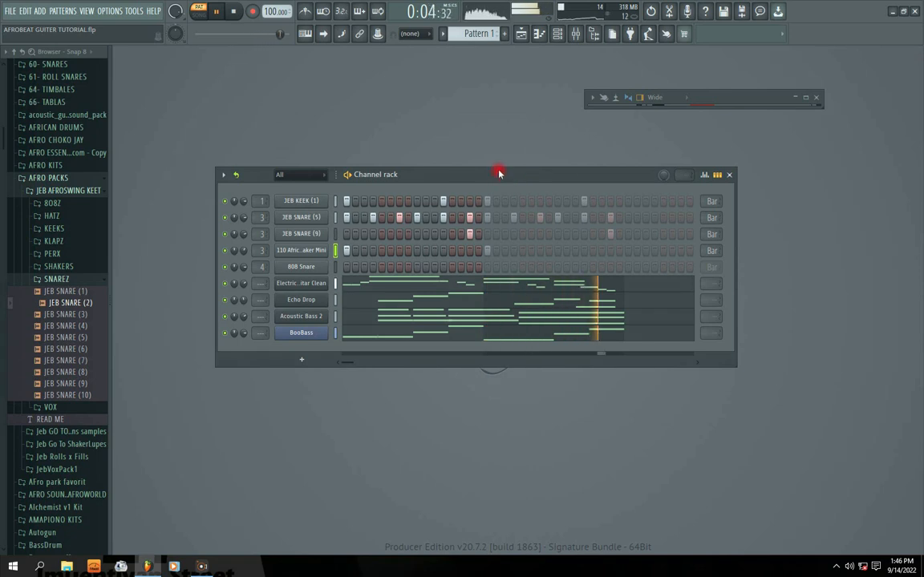
# Delete the 808 Snare channel from the channel rack and save the project
pyautogui.rightClick(301, 270)
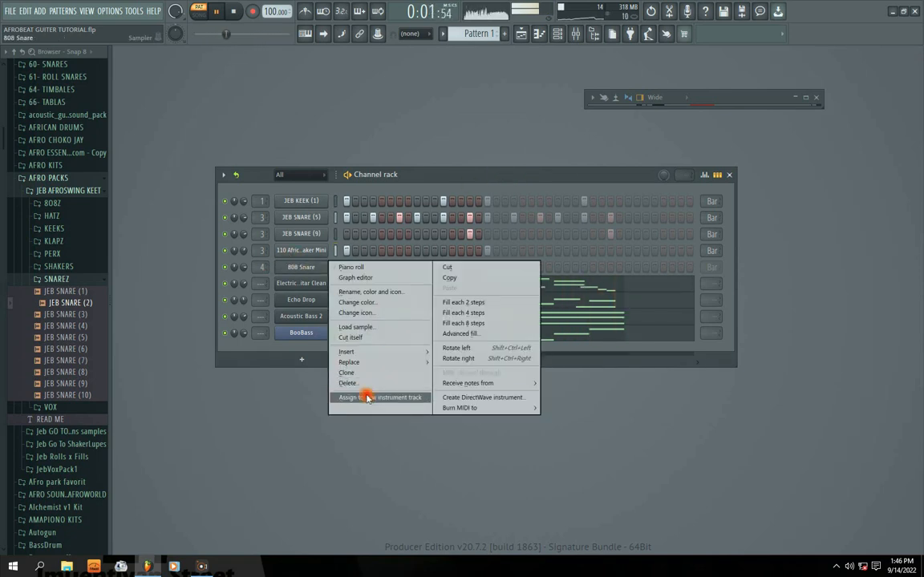
pyautogui.click(361, 396)
pyautogui.click(521, 316)
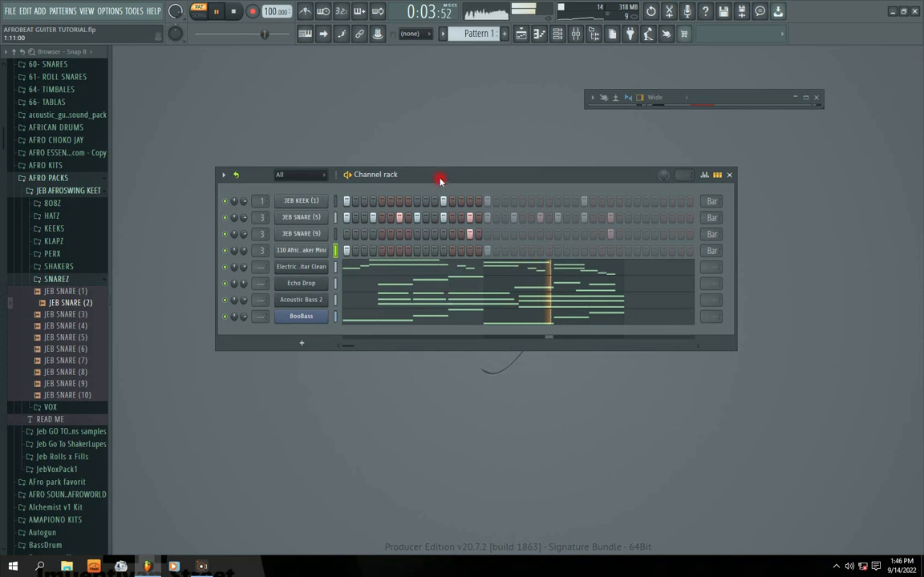
pyautogui.hotkey('ctrl', 's')
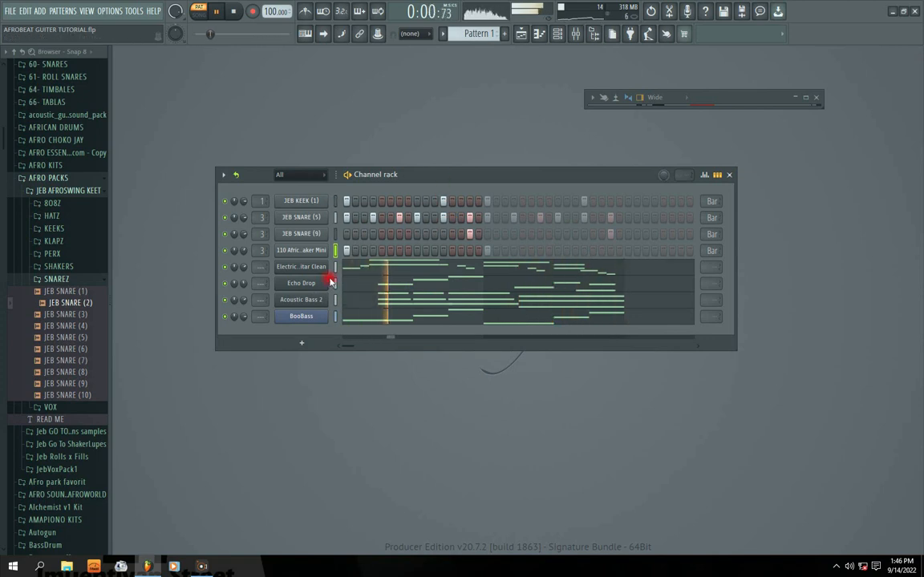
# Set the clean electric guitar channel's volume to about 69% and listen to the full pattern
pyautogui.moveTo(234, 267); pyautogui.dragTo(234, 273)
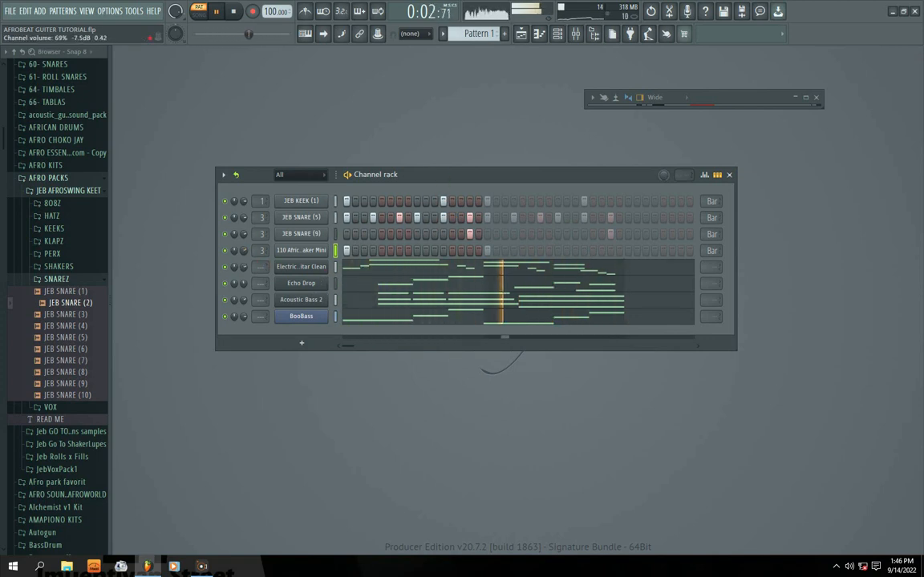
pyautogui.moveTo(462, 175); pyautogui.dragTo(415, 175)
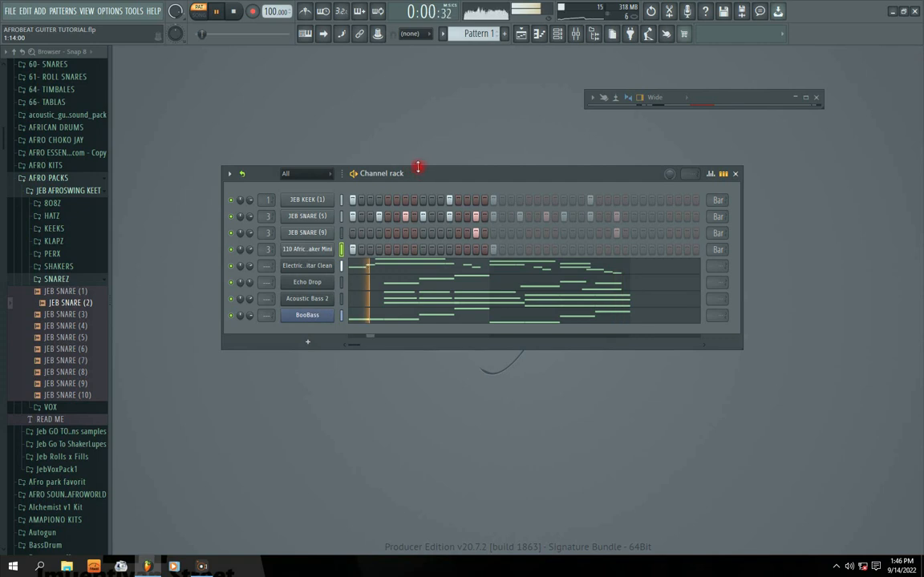
pyautogui.moveTo(419, 167); pyautogui.dragTo(459, 202)
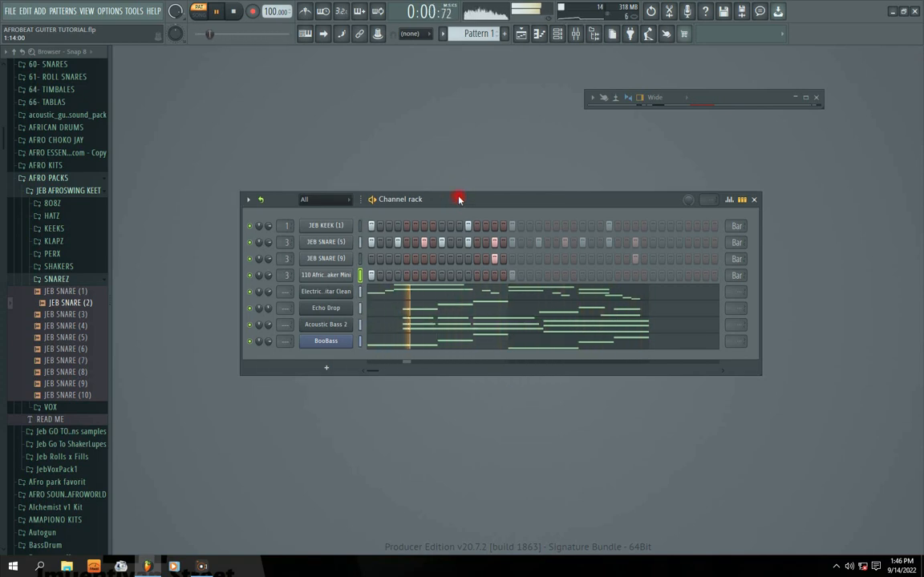
pyautogui.moveTo(459, 199); pyautogui.dragTo(461, 202)
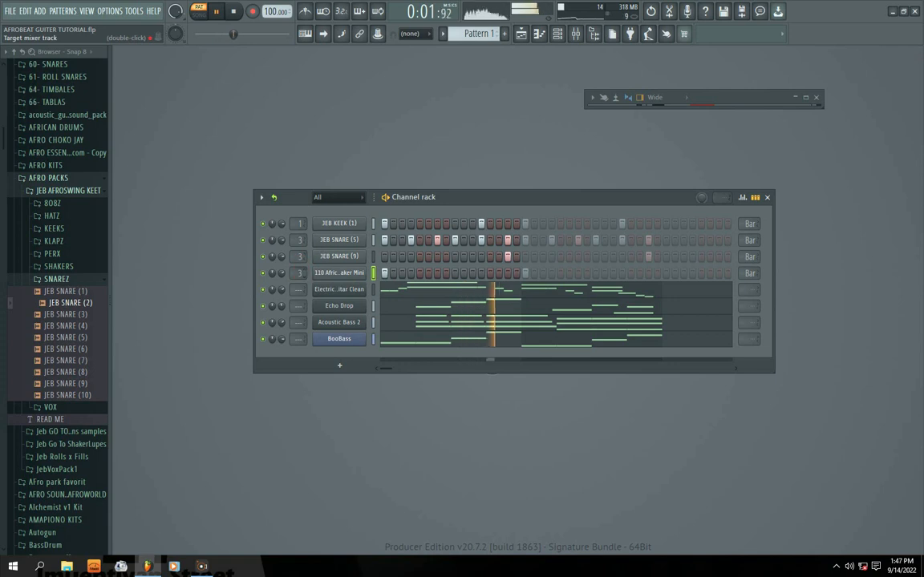
# Set the PACUSION BUS mixer fader to about -1.9 dB and adjust the bus's stereo separation during playback
pyautogui.doubleClick(302, 261)
pyautogui.doubleClick(737, 105)
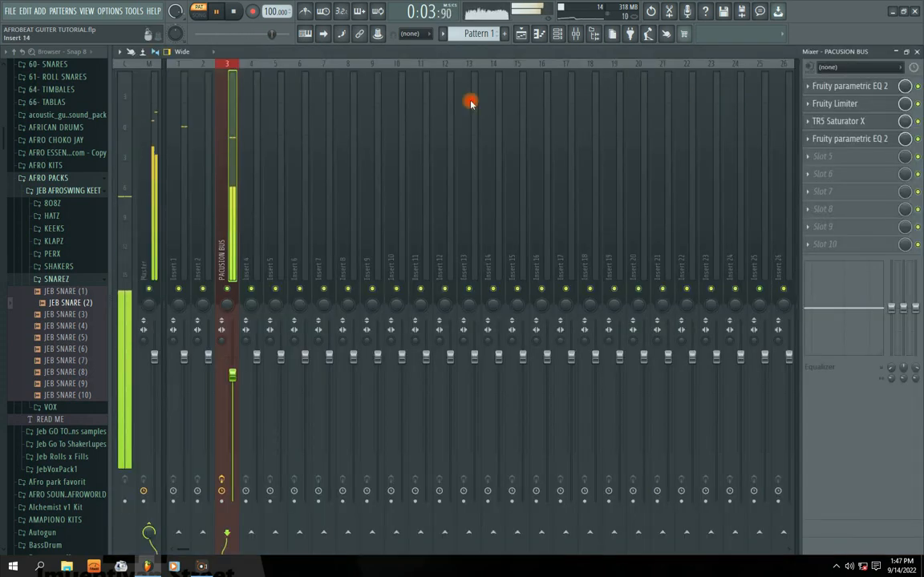
pyautogui.moveTo(232, 374); pyautogui.dragTo(232, 408)
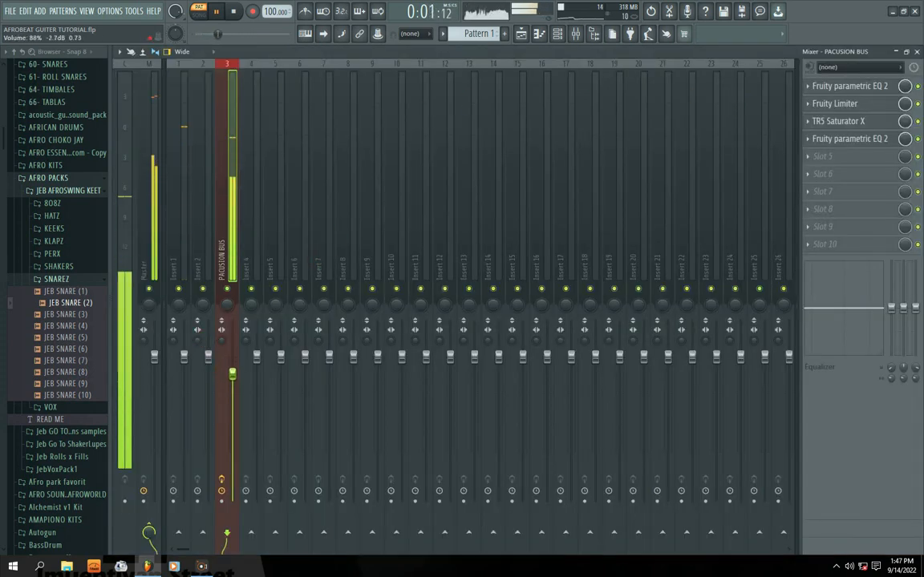
pyautogui.rightClick(232, 407)
pyautogui.click(242, 380)
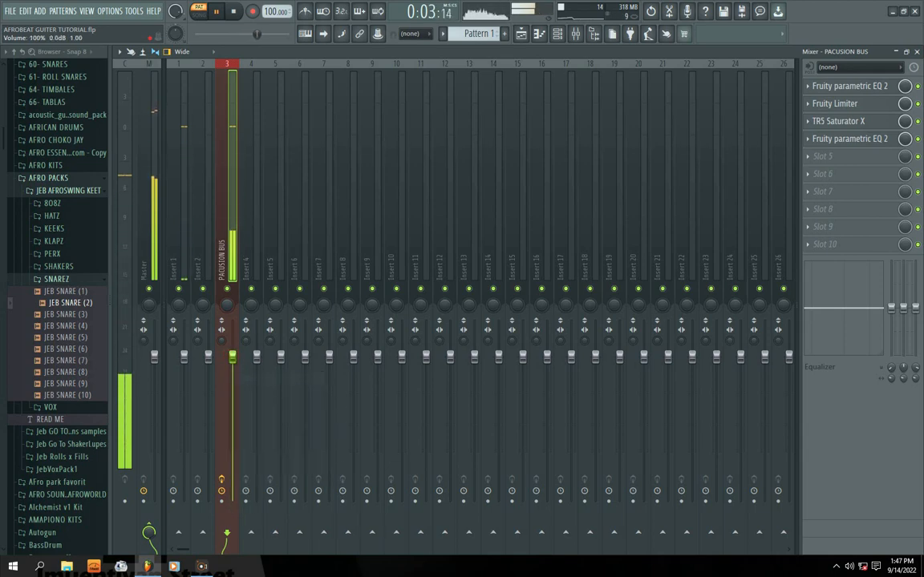
pyautogui.moveTo(236, 324); pyautogui.dragTo(221, 344)
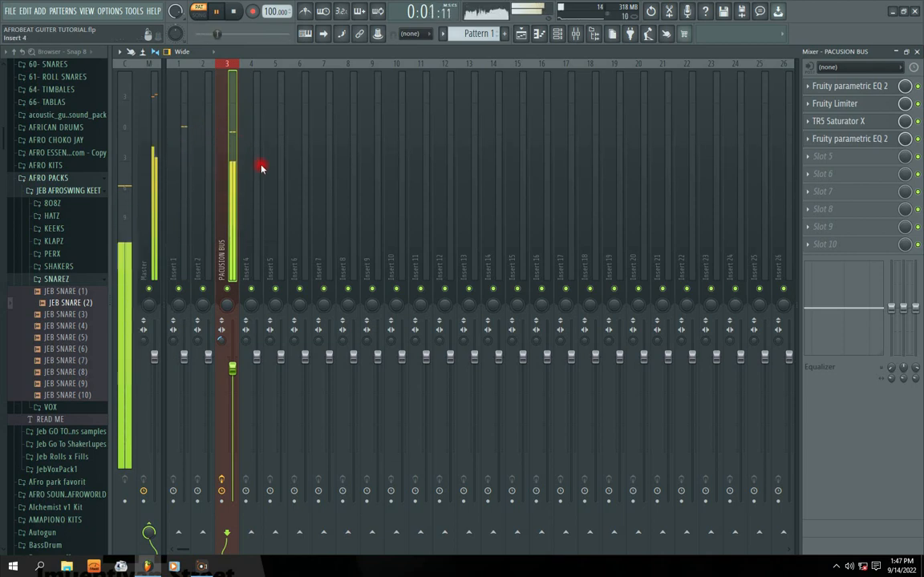
# Compare the Master and PACUSION BUS levels during playback, and stop the pattern
pyautogui.click(143, 206)
pyautogui.click(229, 225)
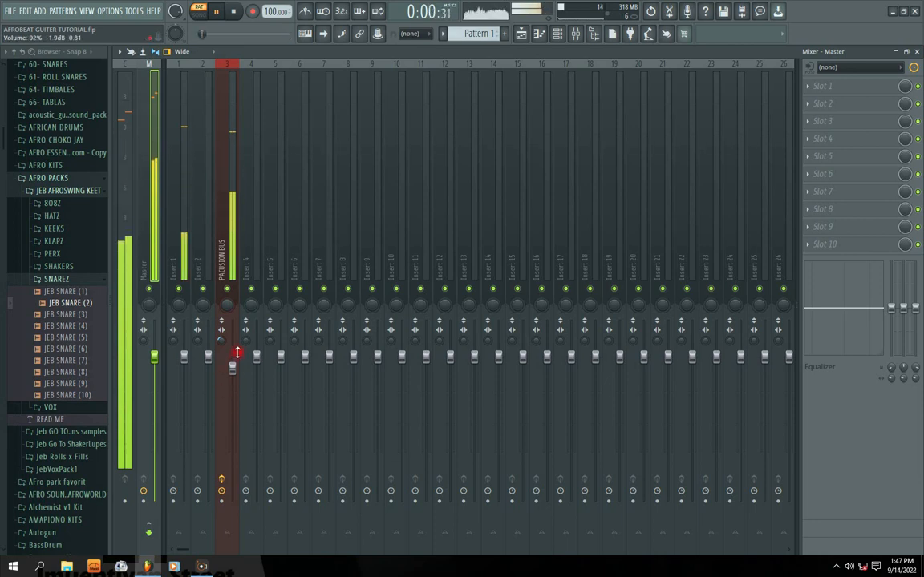
pyautogui.click(148, 229)
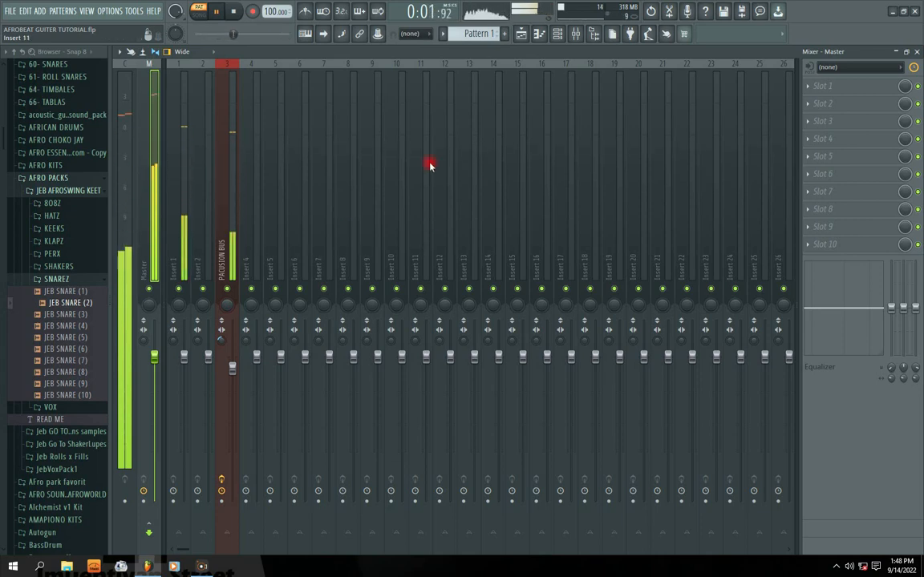
pyautogui.press('space')
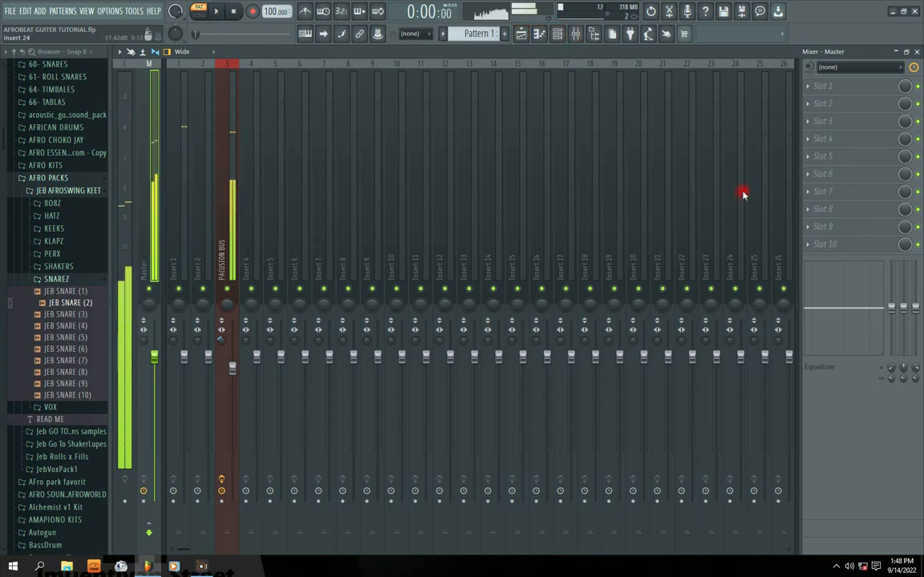